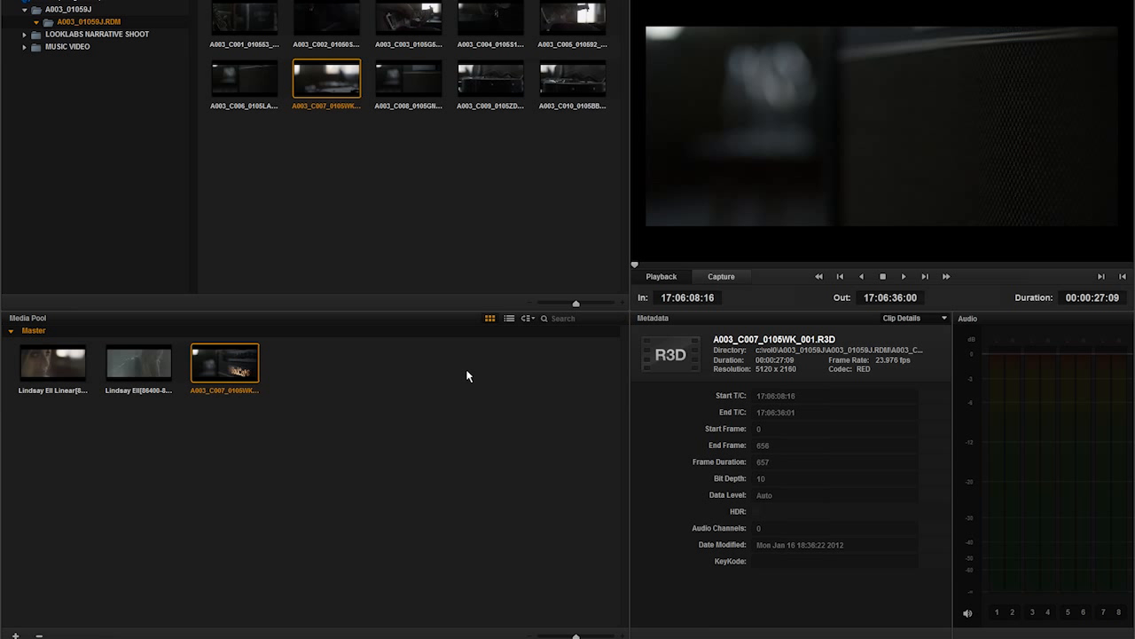
click(467, 376)
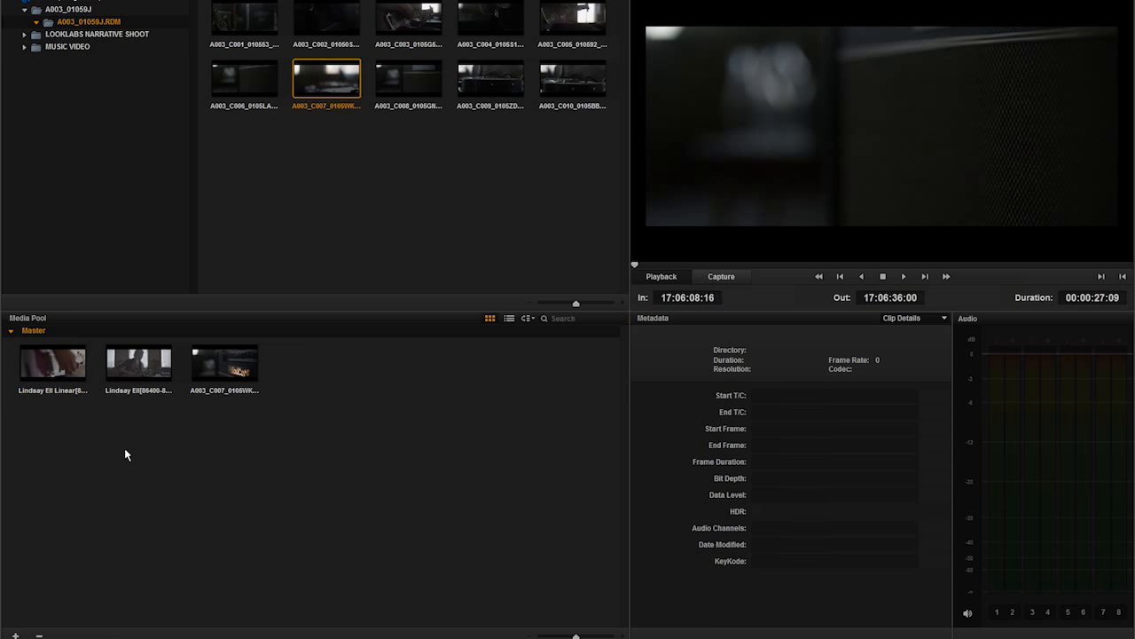
click(212, 395)
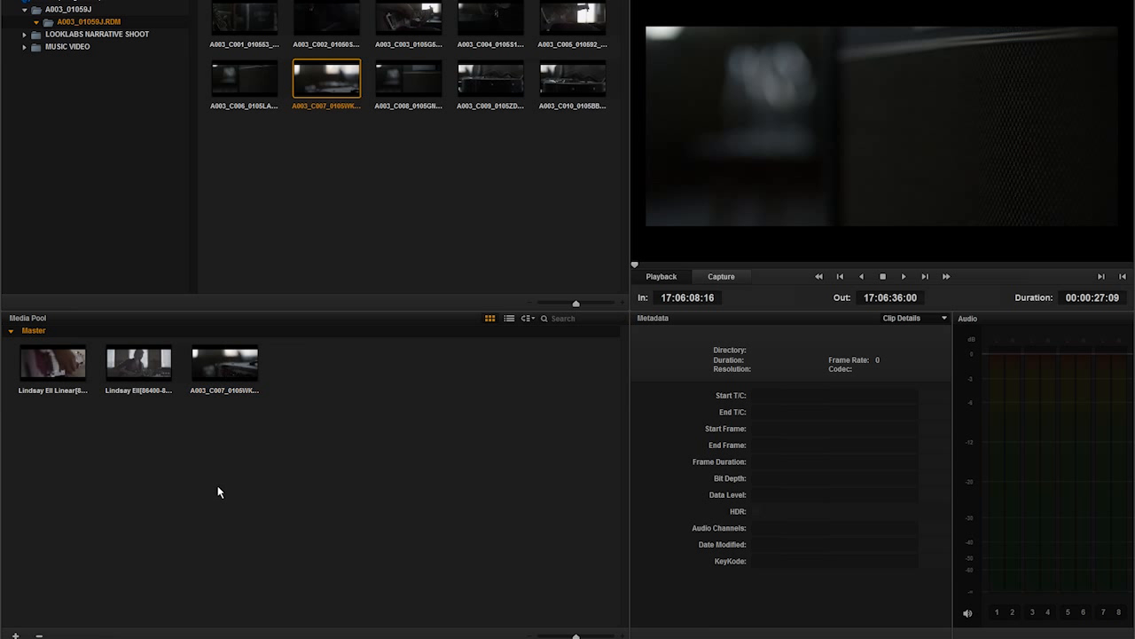
click(245, 391)
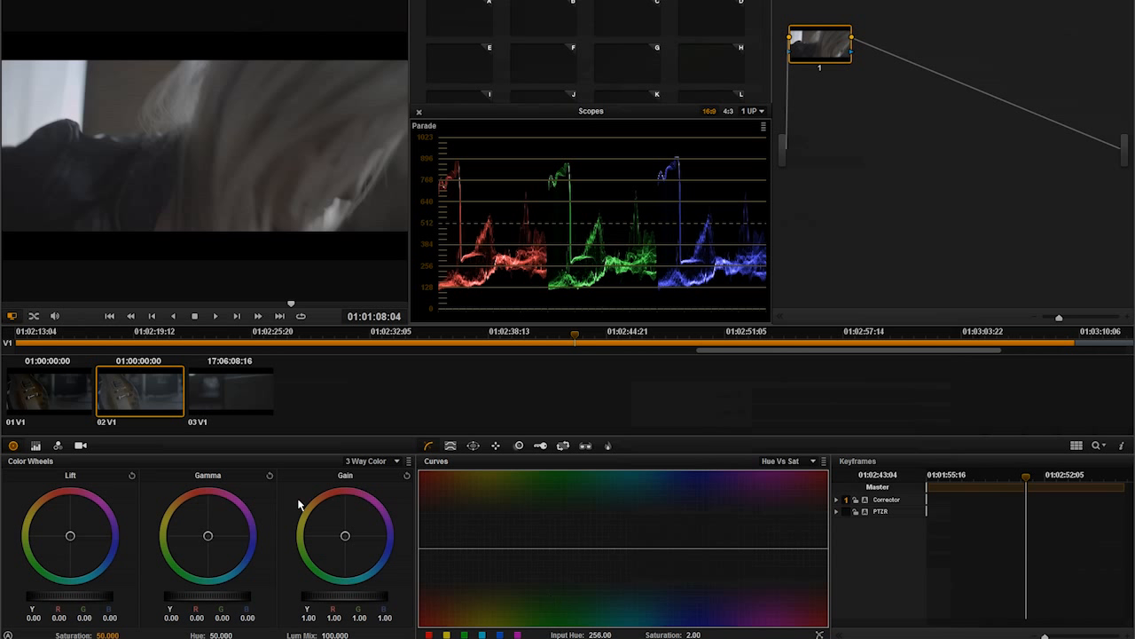
Select the third timeline clip and move the playhead to 17:06:18:22, where the BadCat logo is in view
click(235, 378)
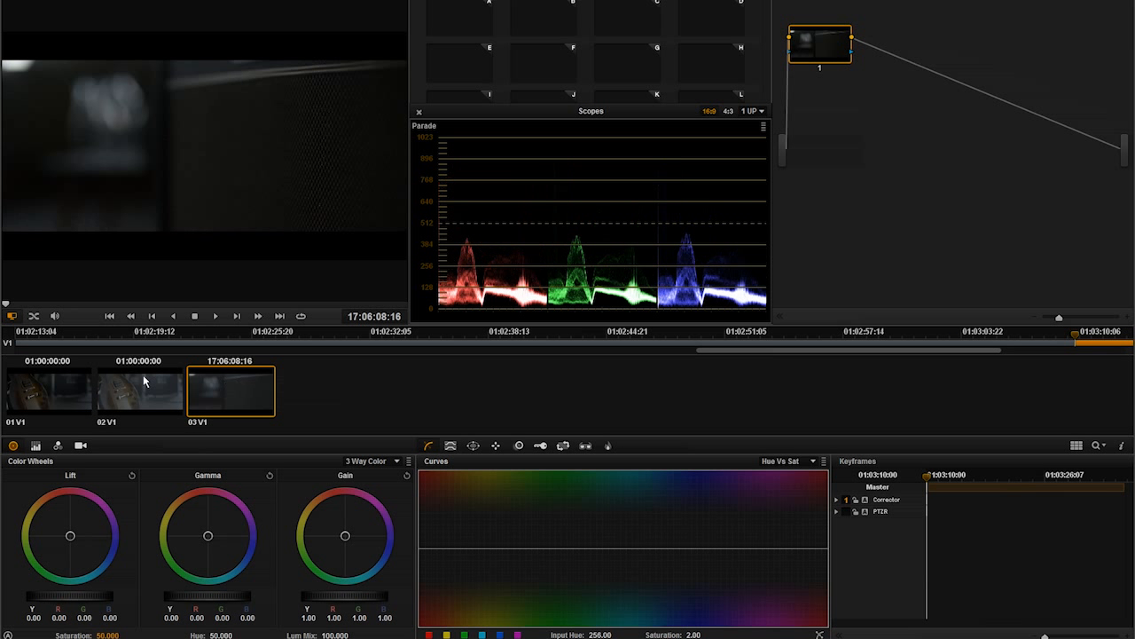
drag(8, 305, 157, 330)
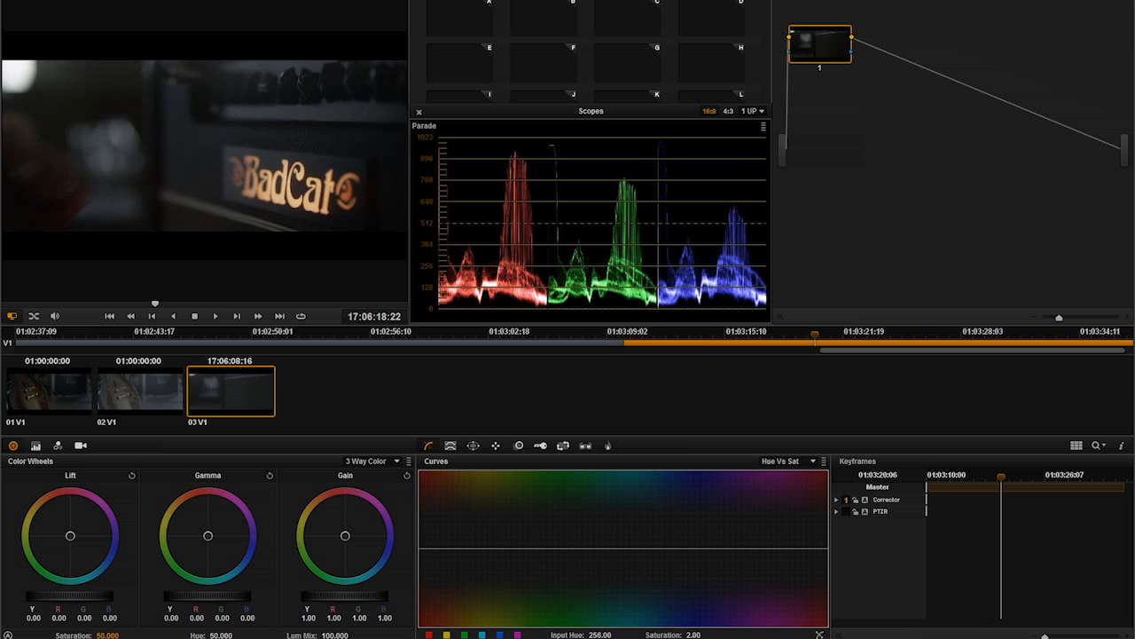
In the project's Camera Raw settings for Red footage, set Decode Using to Project
key(shift+9)
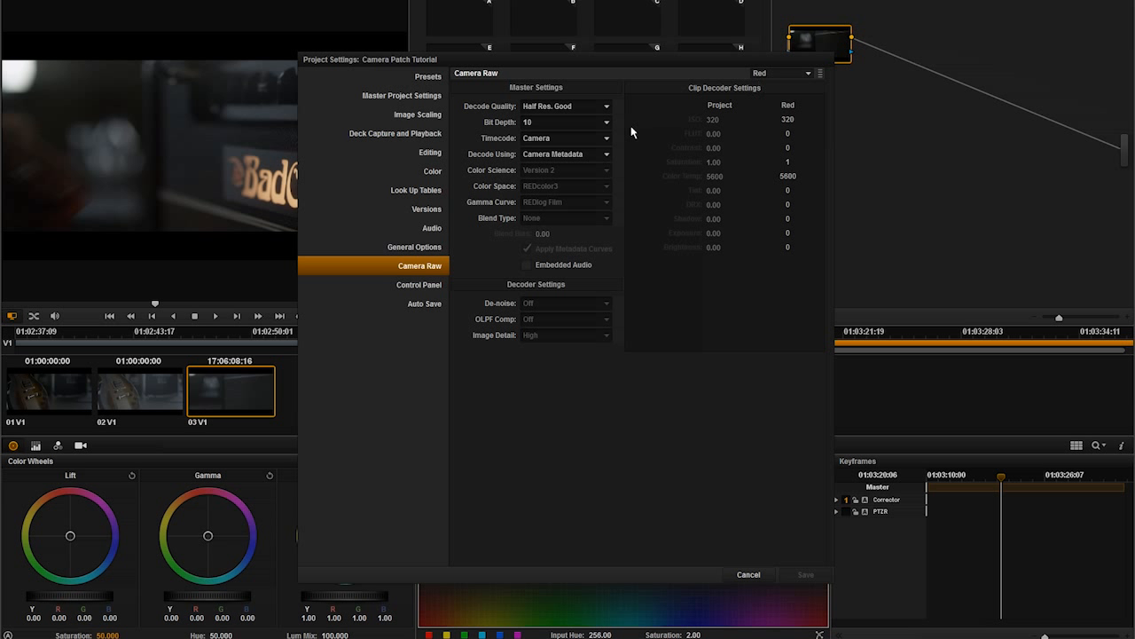
click(781, 74)
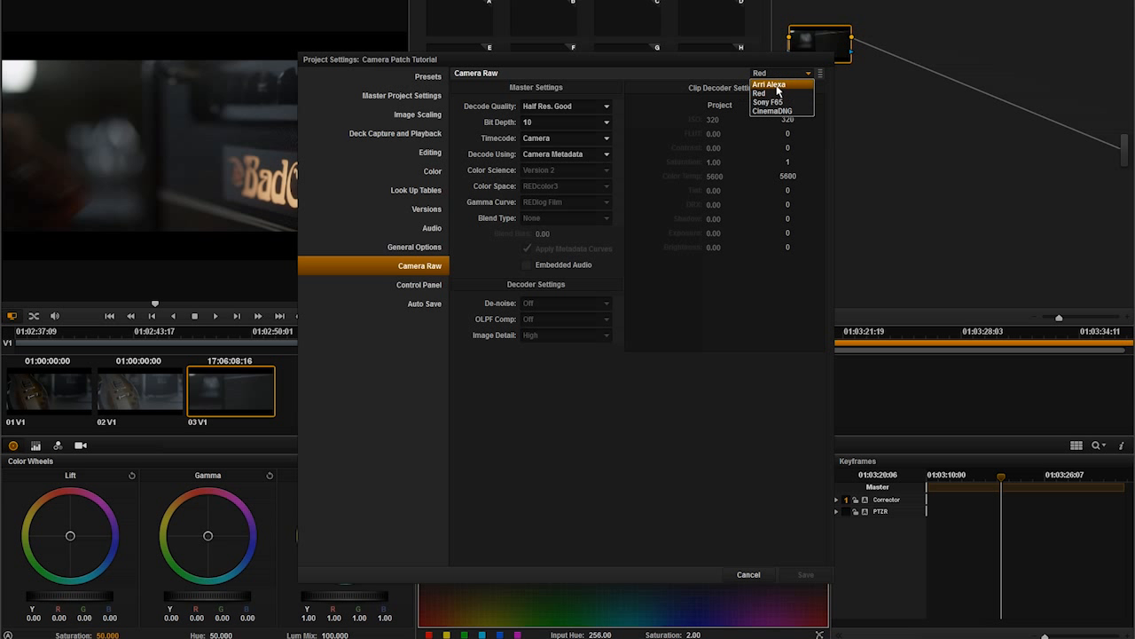
click(775, 95)
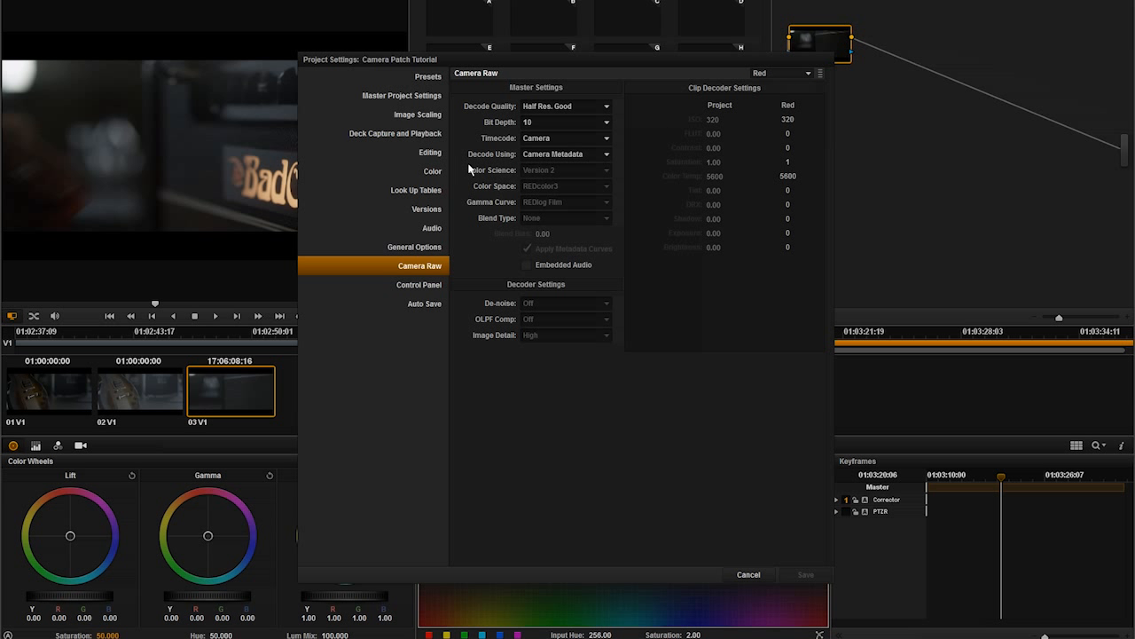
click(584, 160)
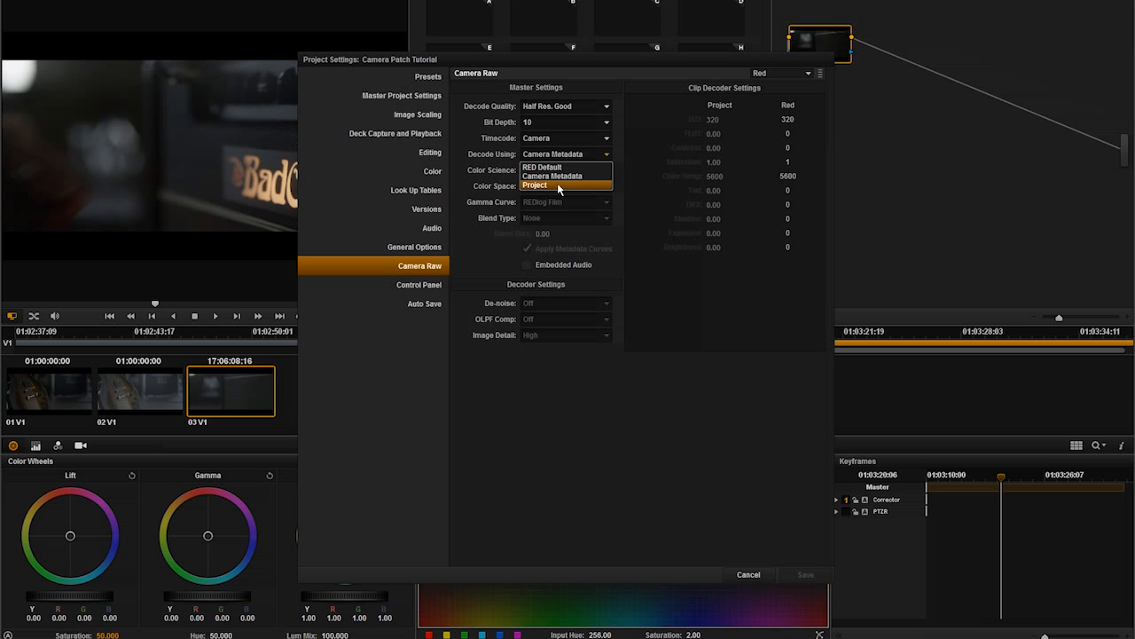
click(559, 186)
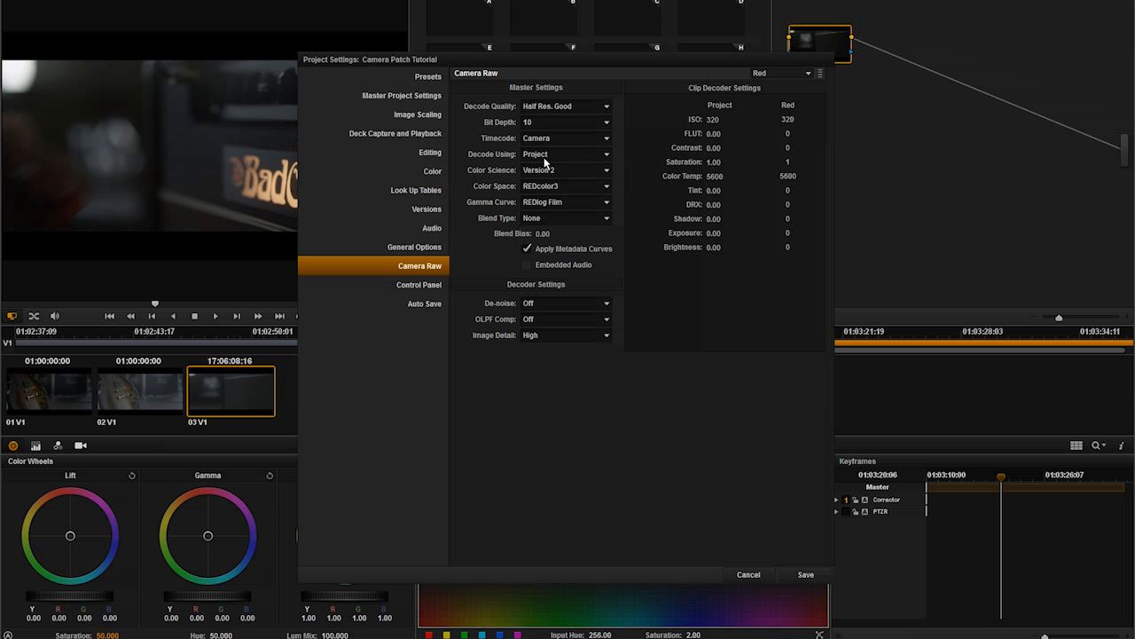
Choose REDcolor3 as the color space and REDlog Film as the gamma curve, and save the project settings
click(539, 187)
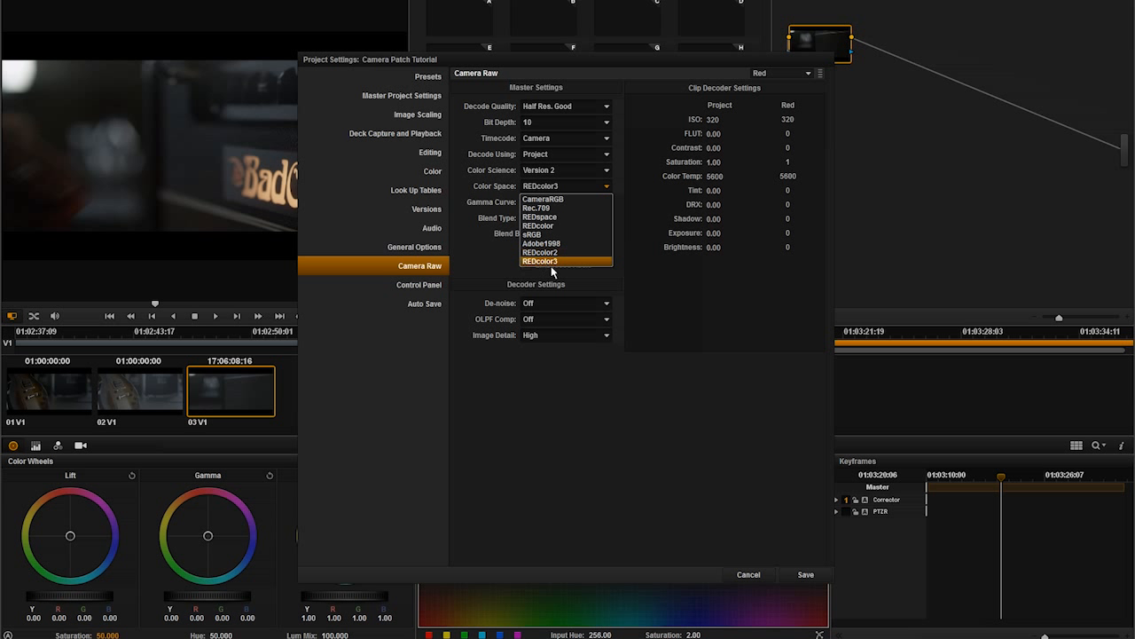
click(556, 261)
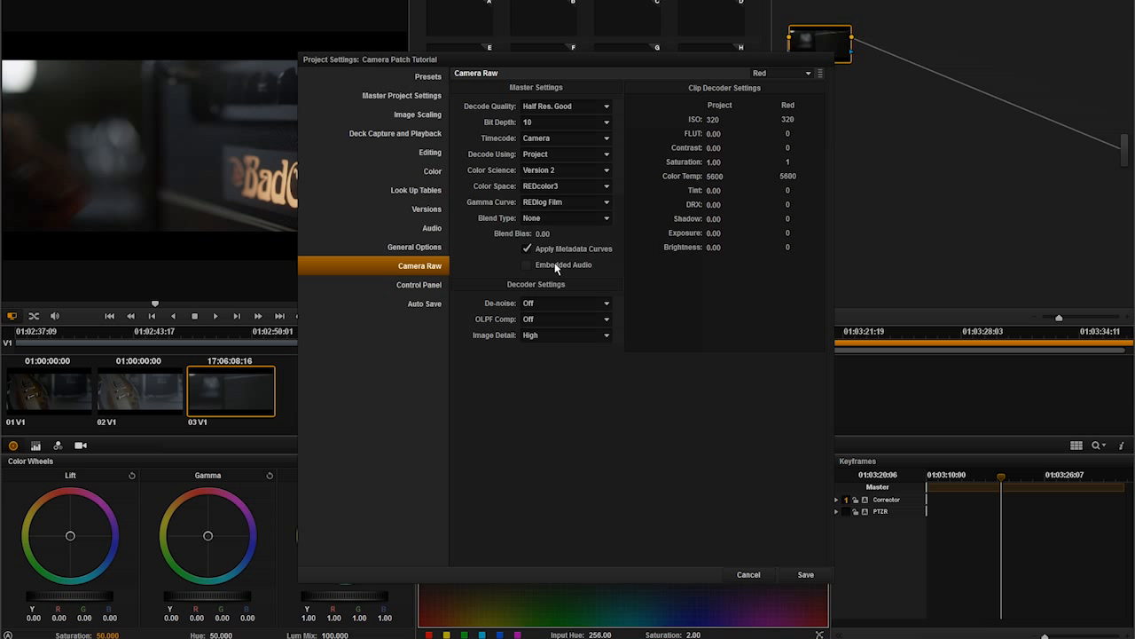
click(569, 202)
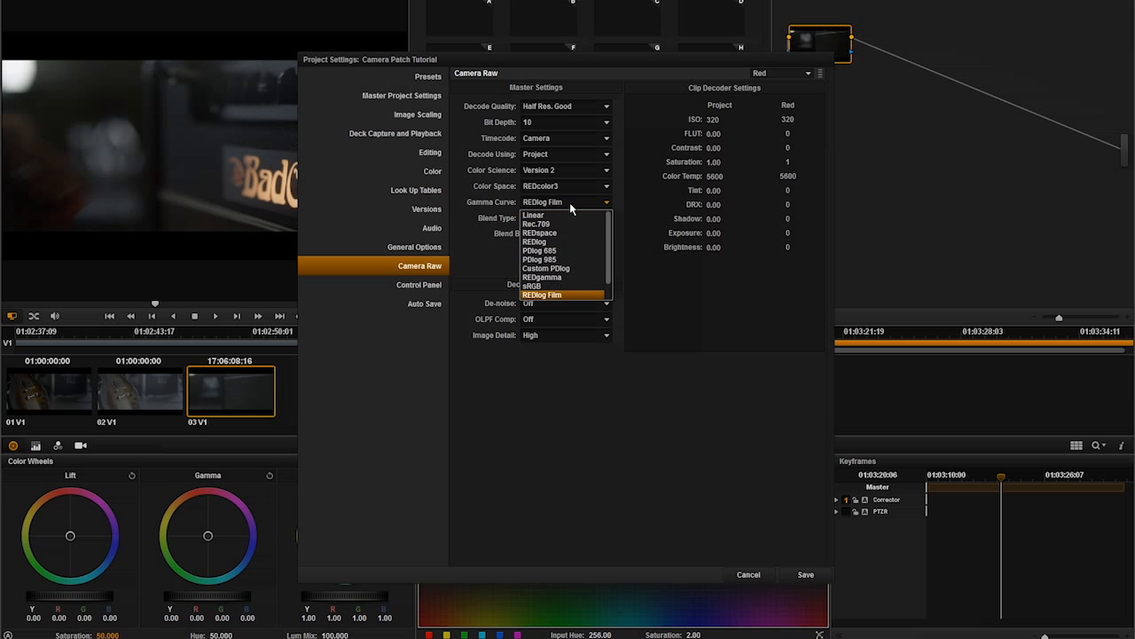
click(566, 294)
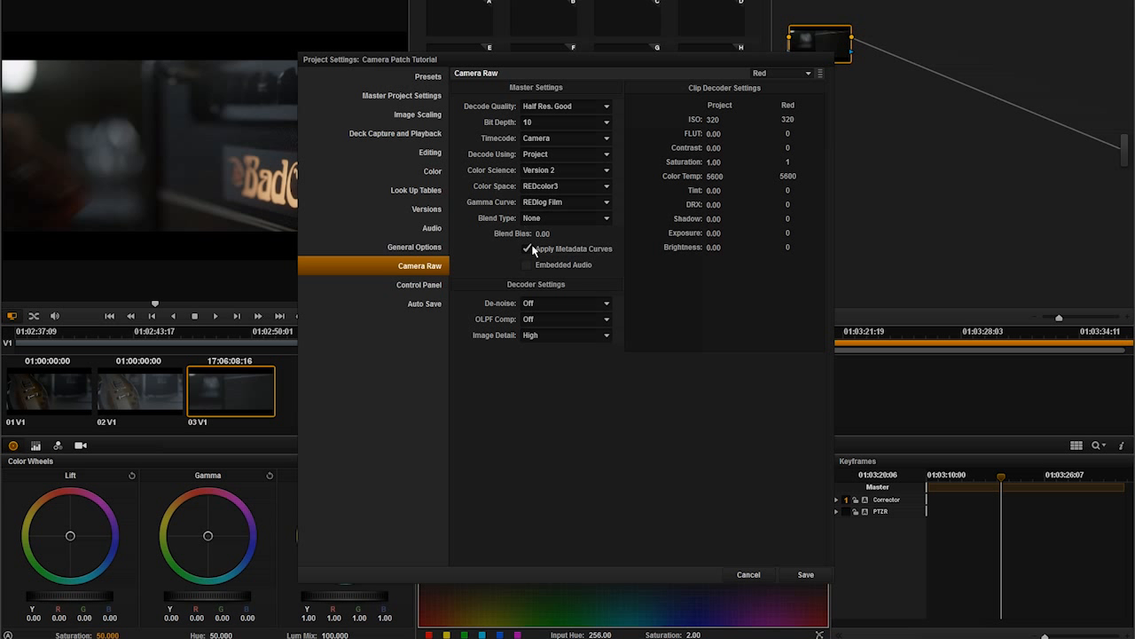
click(807, 575)
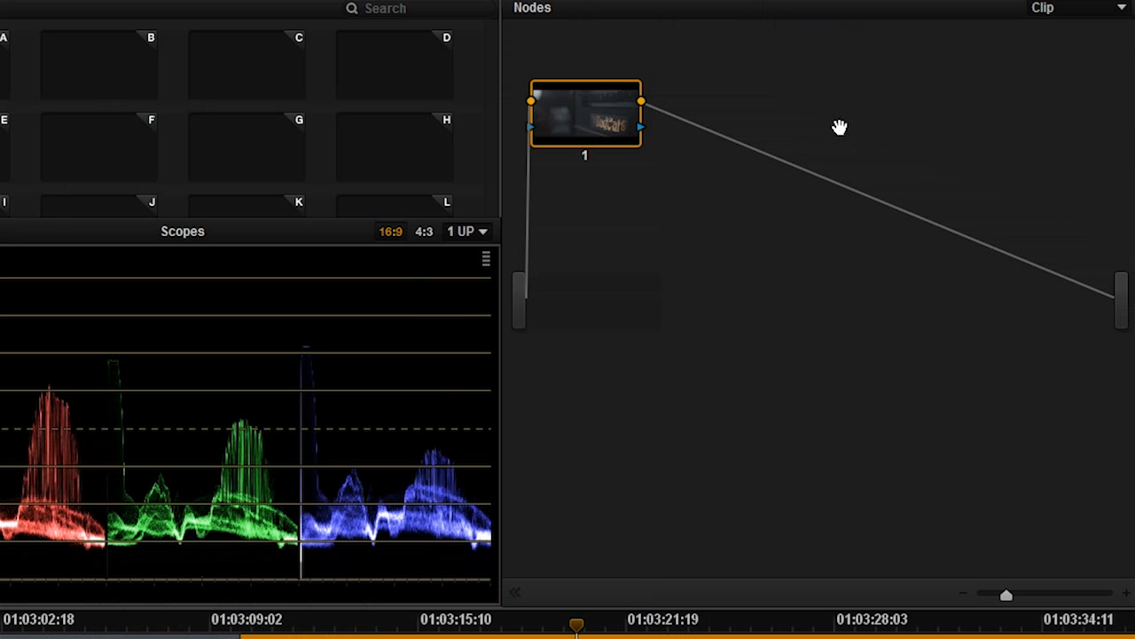
Add a Corrector node and place it in line after node 1, just before the output
right_click(965, 53)
mouse_move(892, 161)
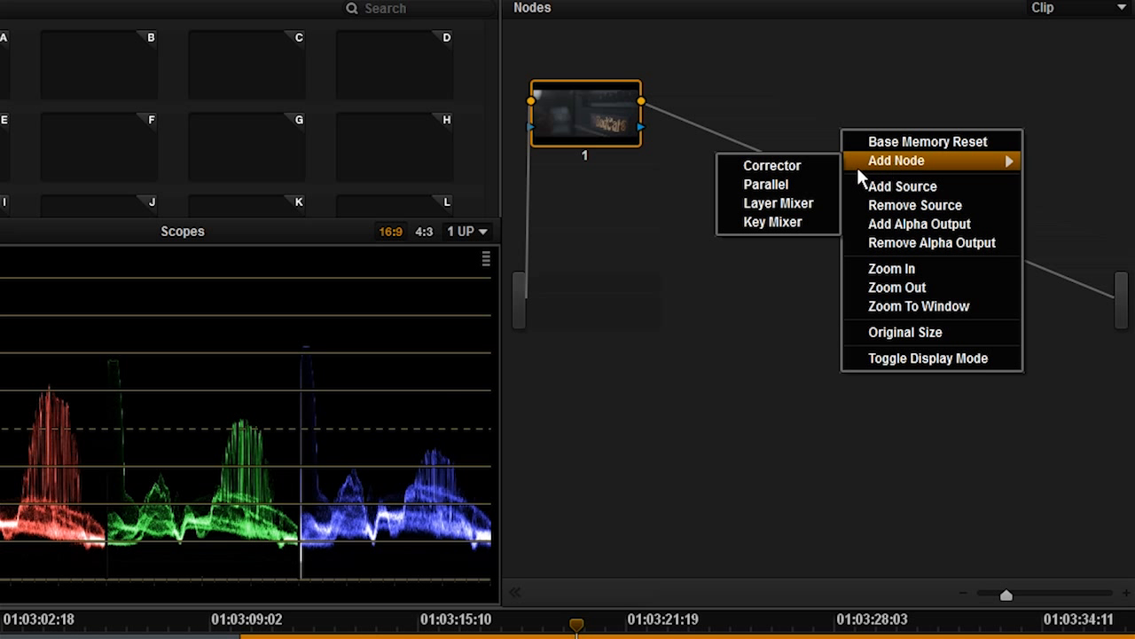
click(813, 164)
drag(838, 158, 1034, 108)
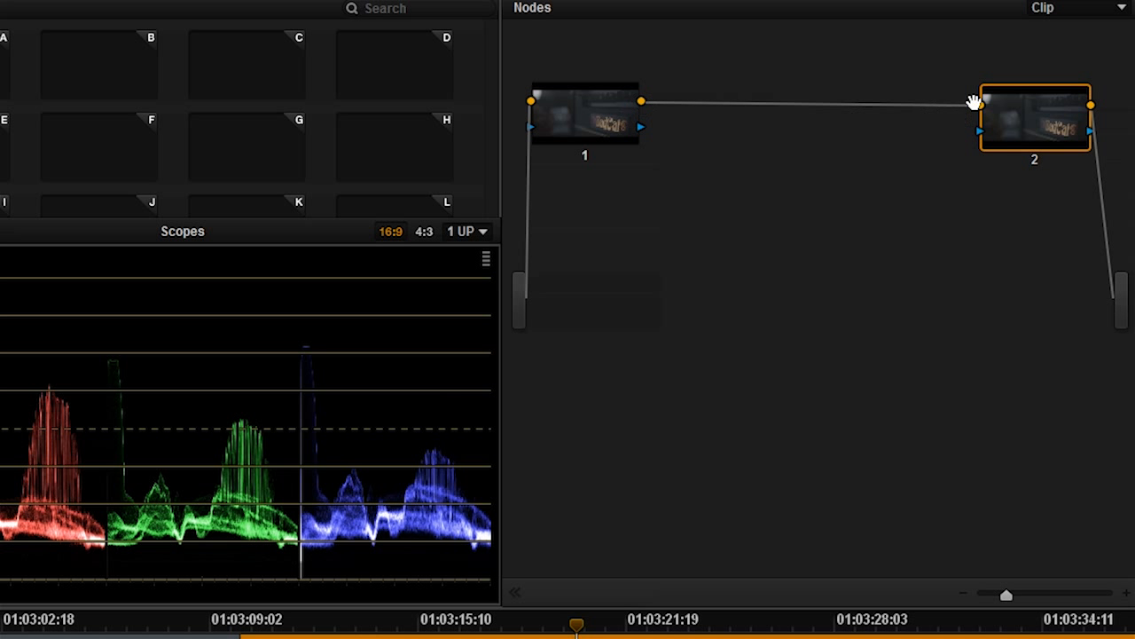
Apply the SpeedLooks 3D LUT "3528 - GOLD - ORANGE" to node 2
right_click(1054, 111)
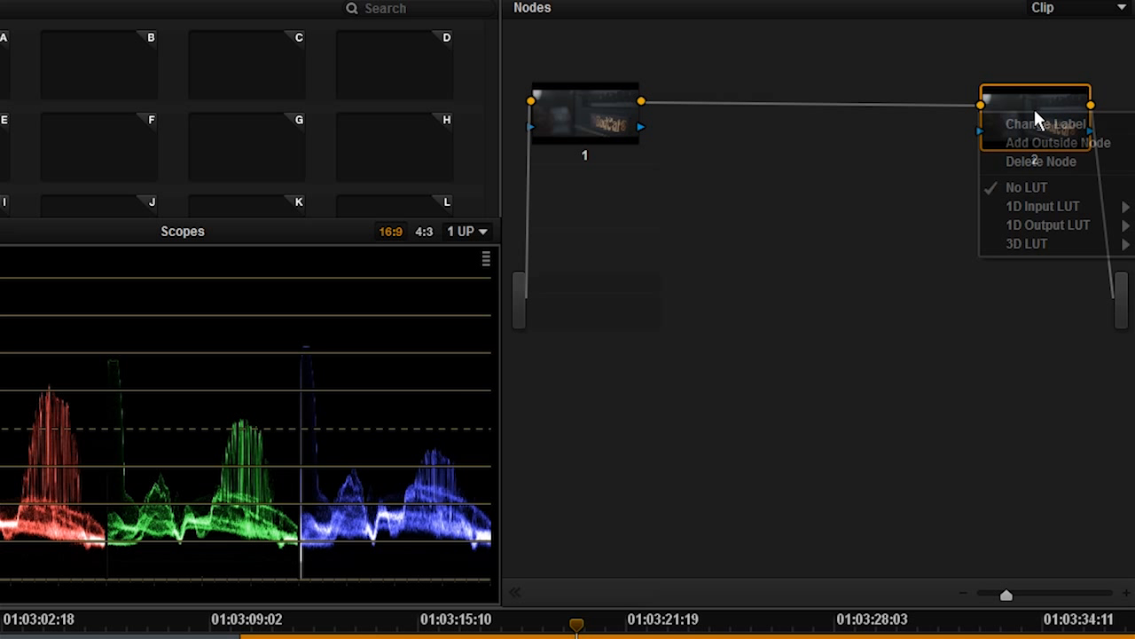
mouse_move(1029, 247)
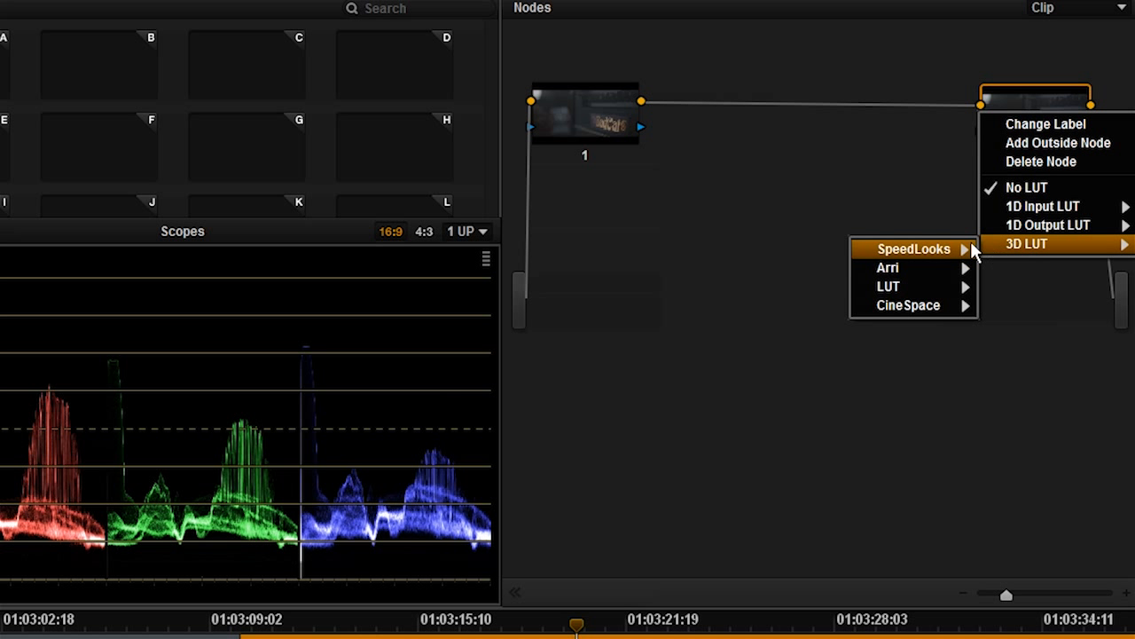
mouse_move(967, 246)
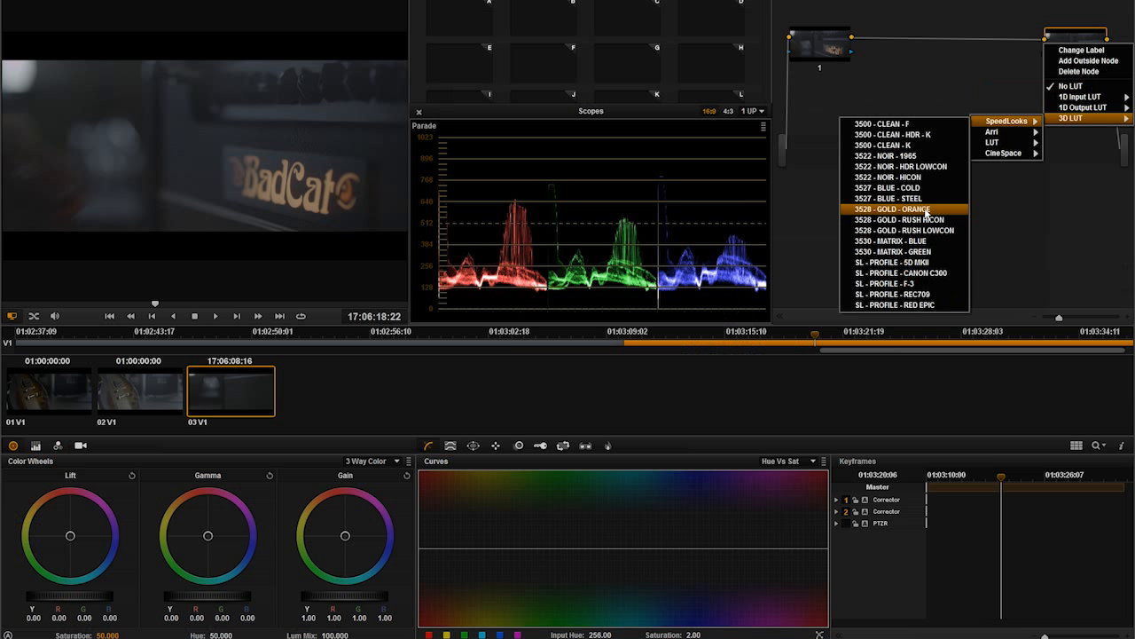
click(926, 209)
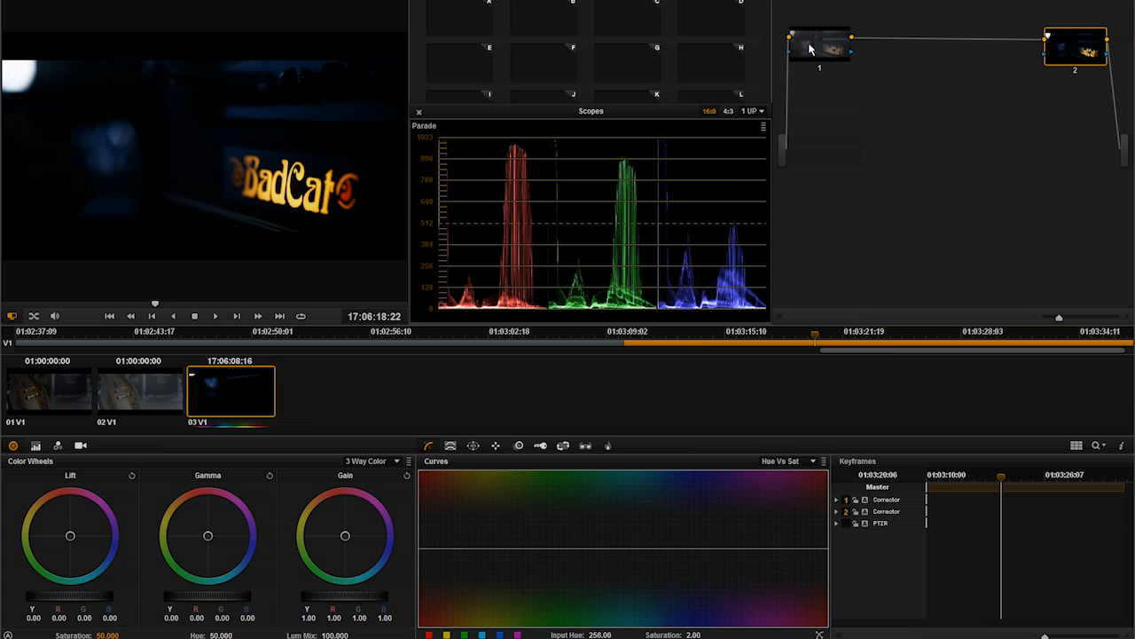
Apply the SpeedLooks 3D LUT "SL - PROFILE - RED EPIC" to node 1 as the camera patch
right_click(810, 48)
mouse_move(864, 120)
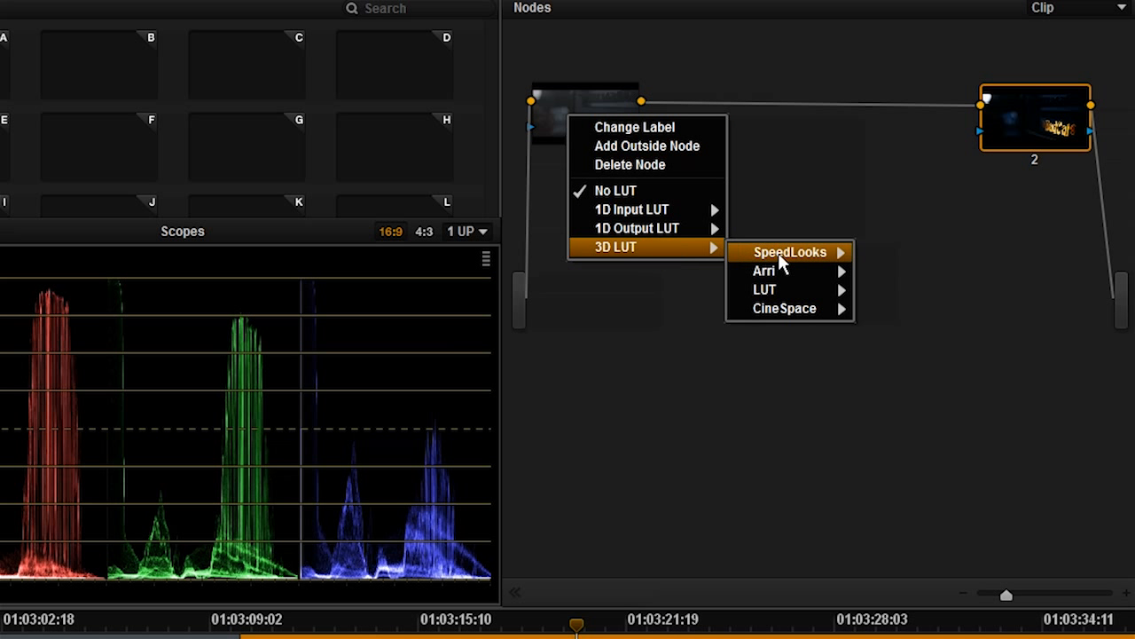
mouse_move(781, 257)
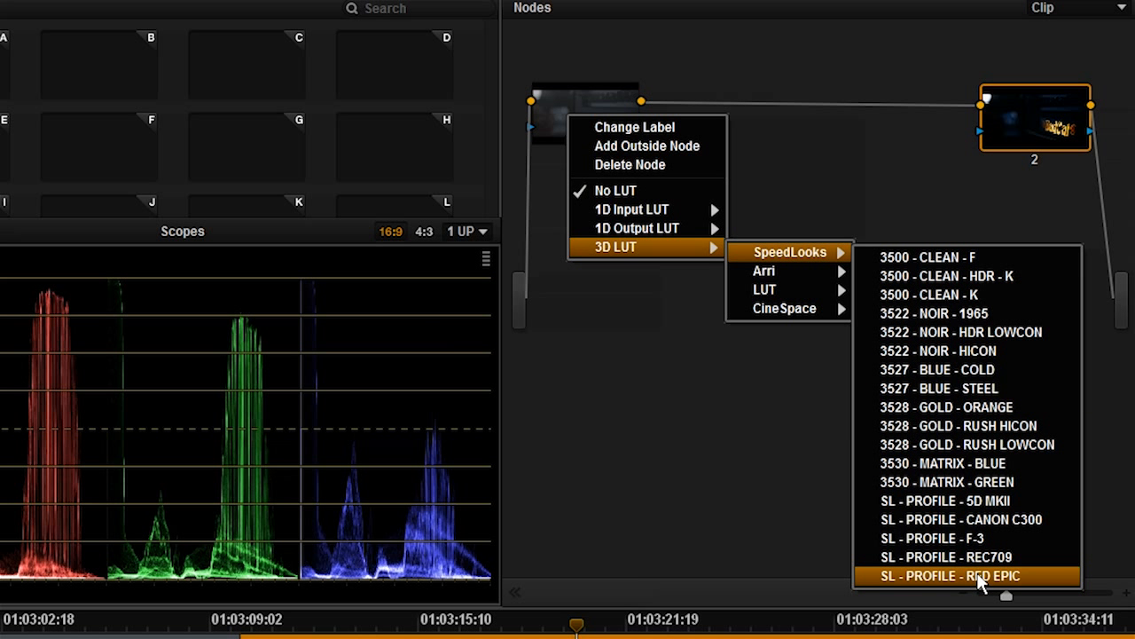
click(981, 577)
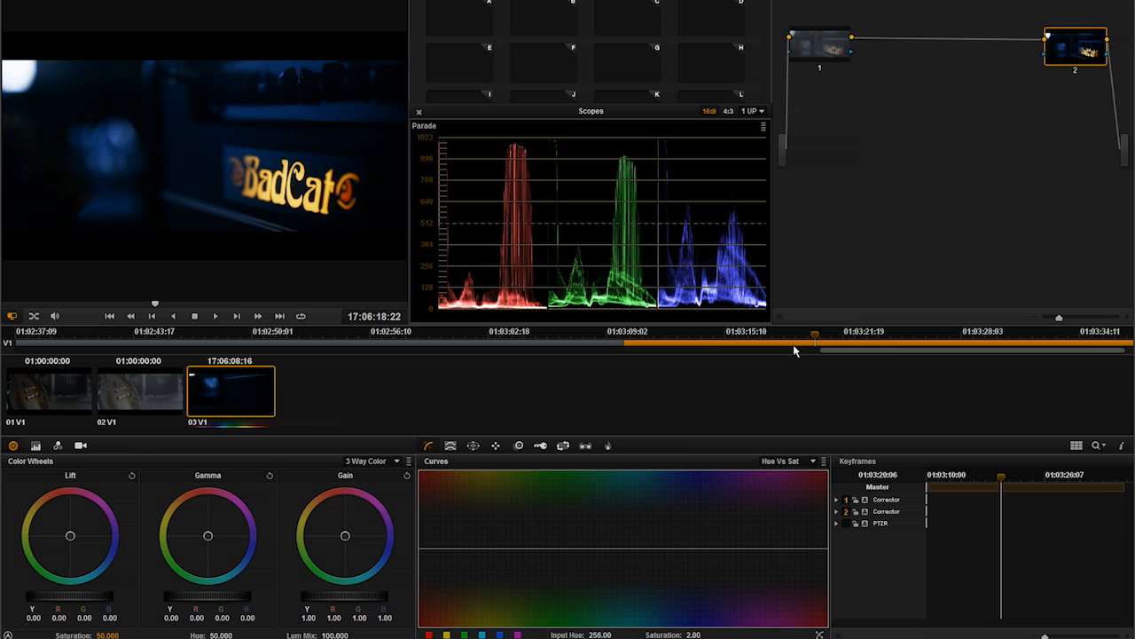
Move the playhead to 17:06:19:08 and undo the grade reset to restore the clip's two-node grade
drag(815, 335, 823, 356)
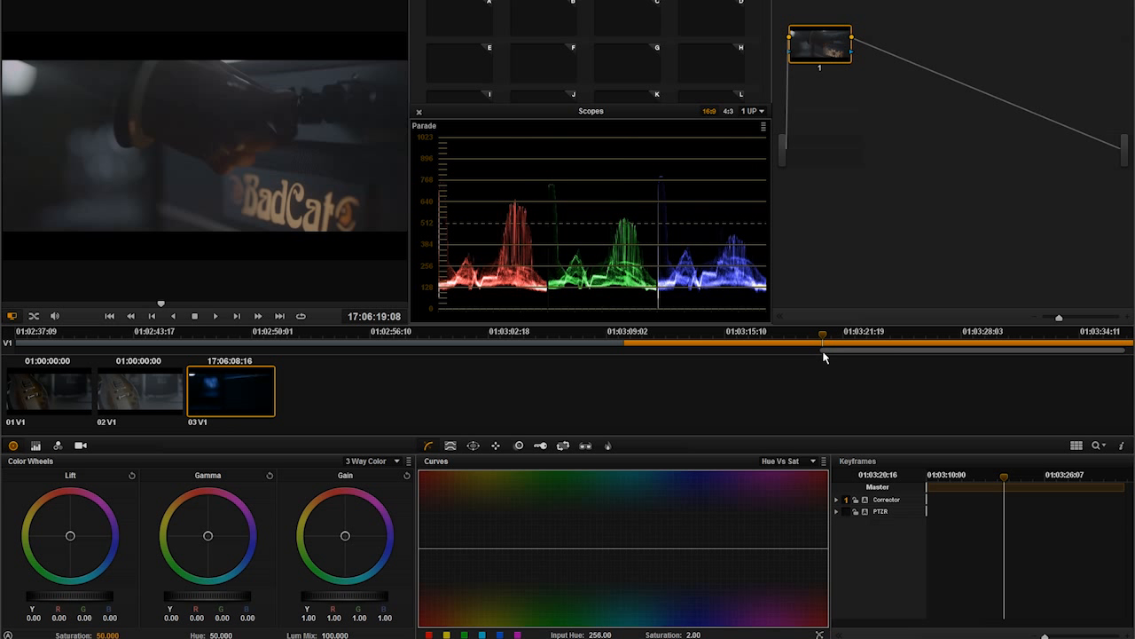
key(ctrl+z)
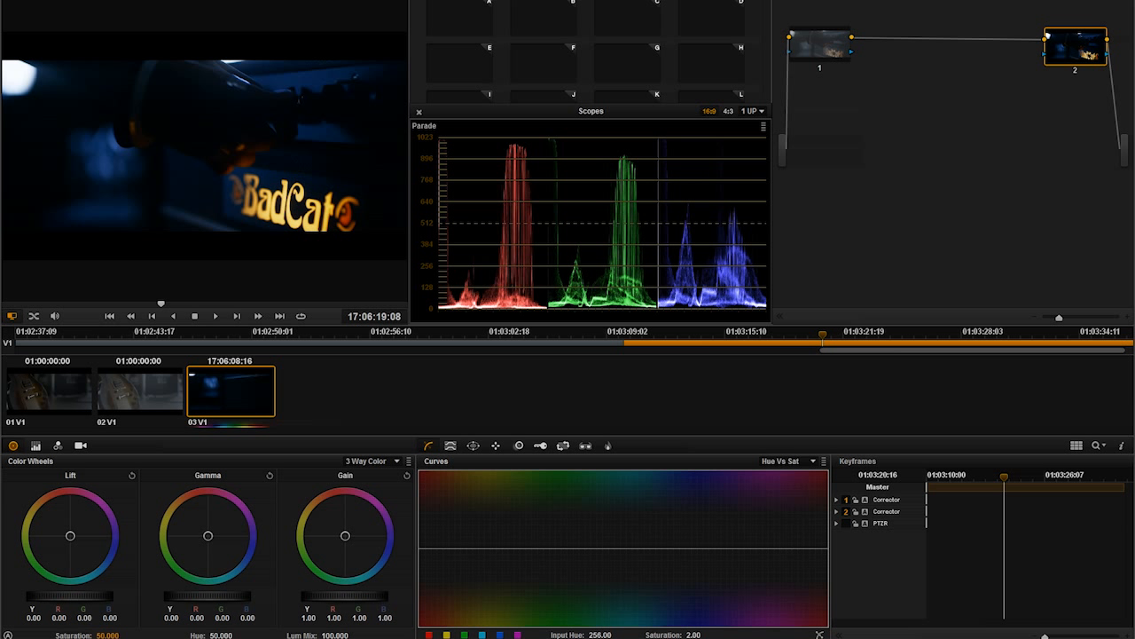
Review the Red Camera Raw project settings and the SpeedLooks "SL - PROFILE - RED EPIC" LUT on node 1, keeping both as they are
key(shift+9)
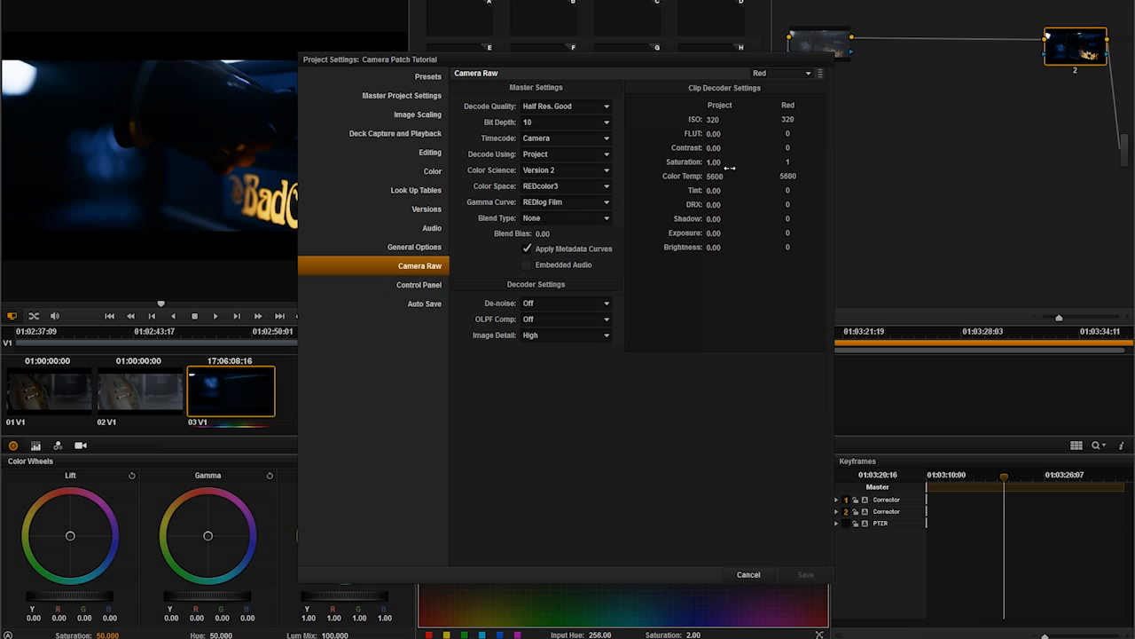
click(748, 574)
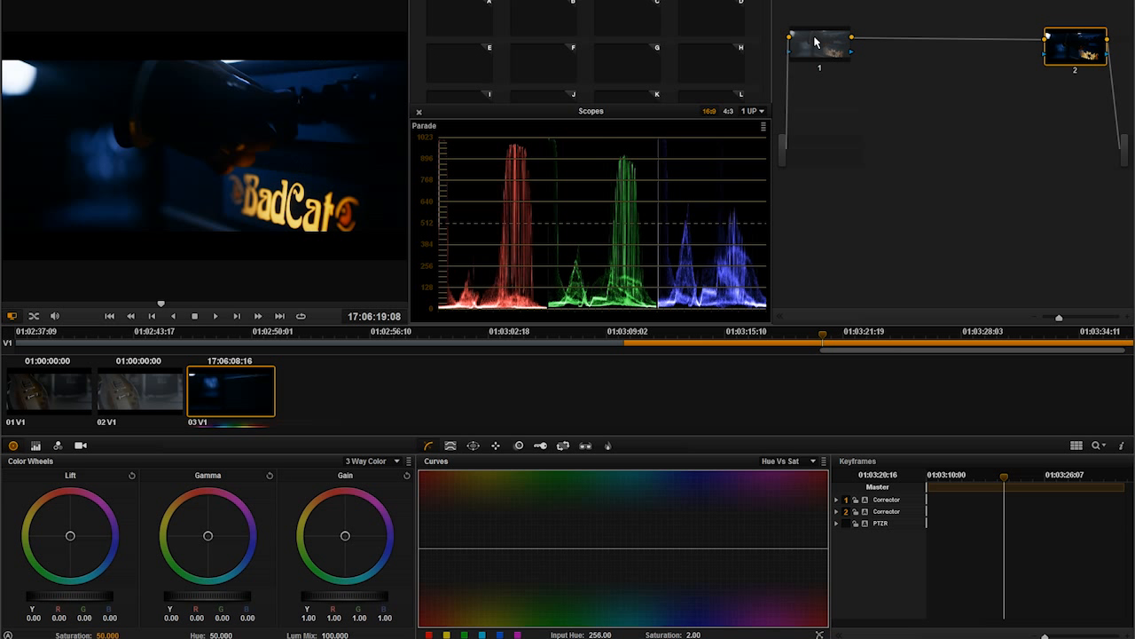
right_click(847, 43)
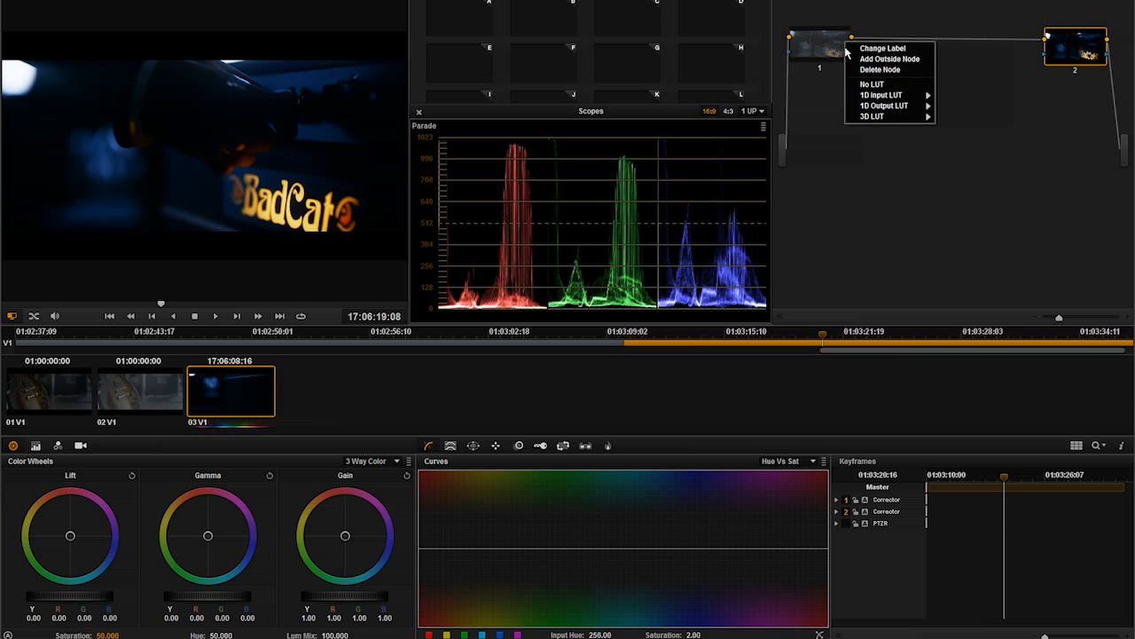
mouse_move(893, 117)
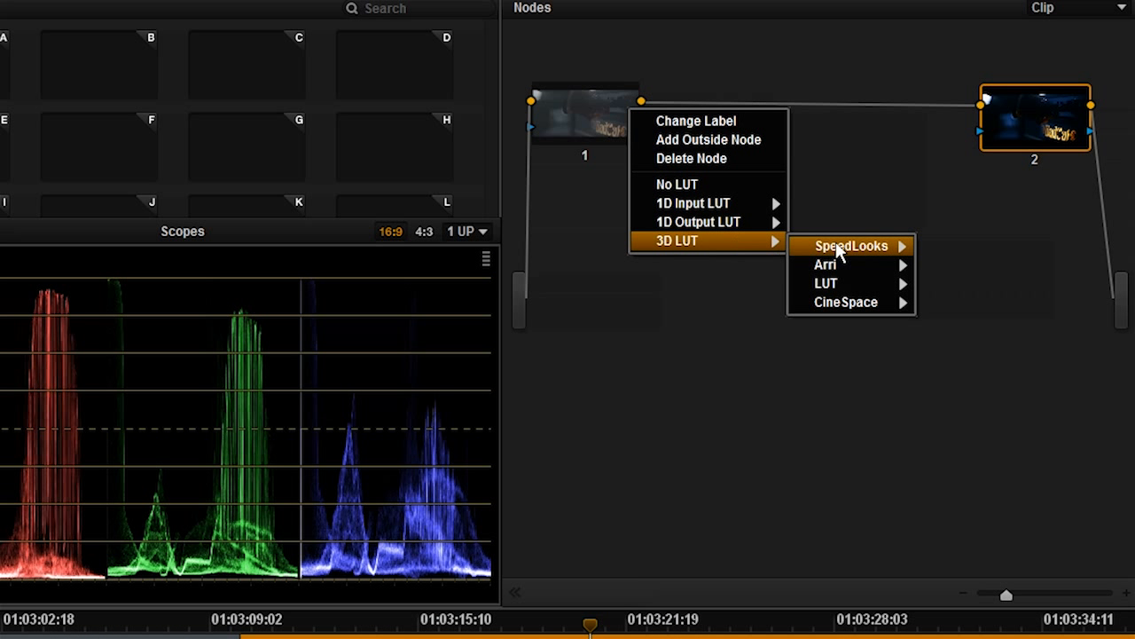
mouse_move(965, 122)
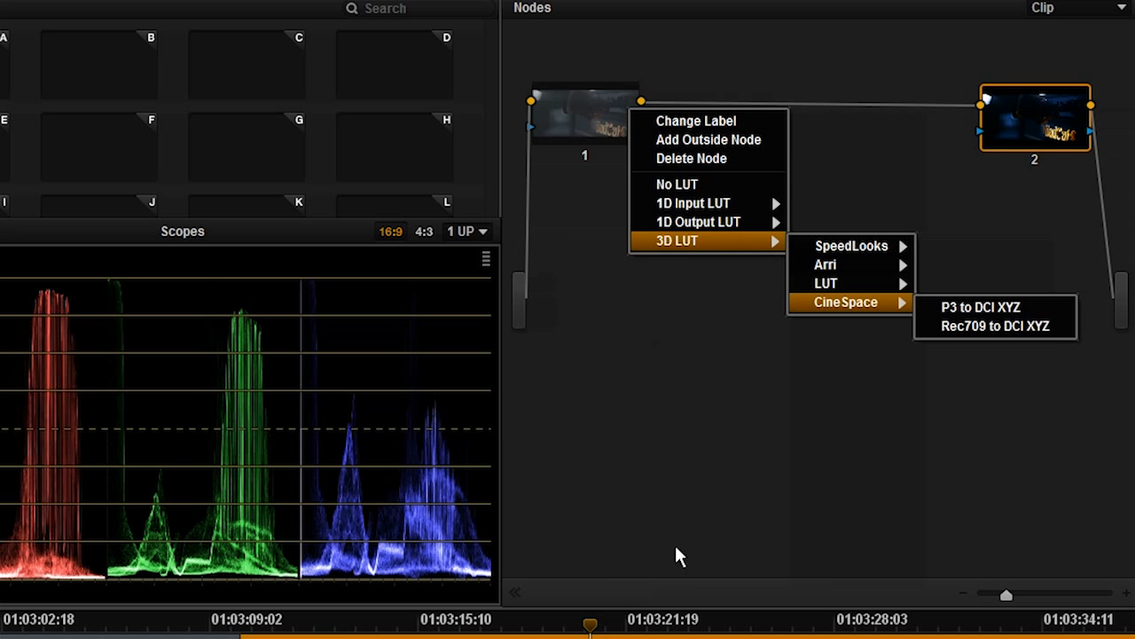
mouse_move(716, 225)
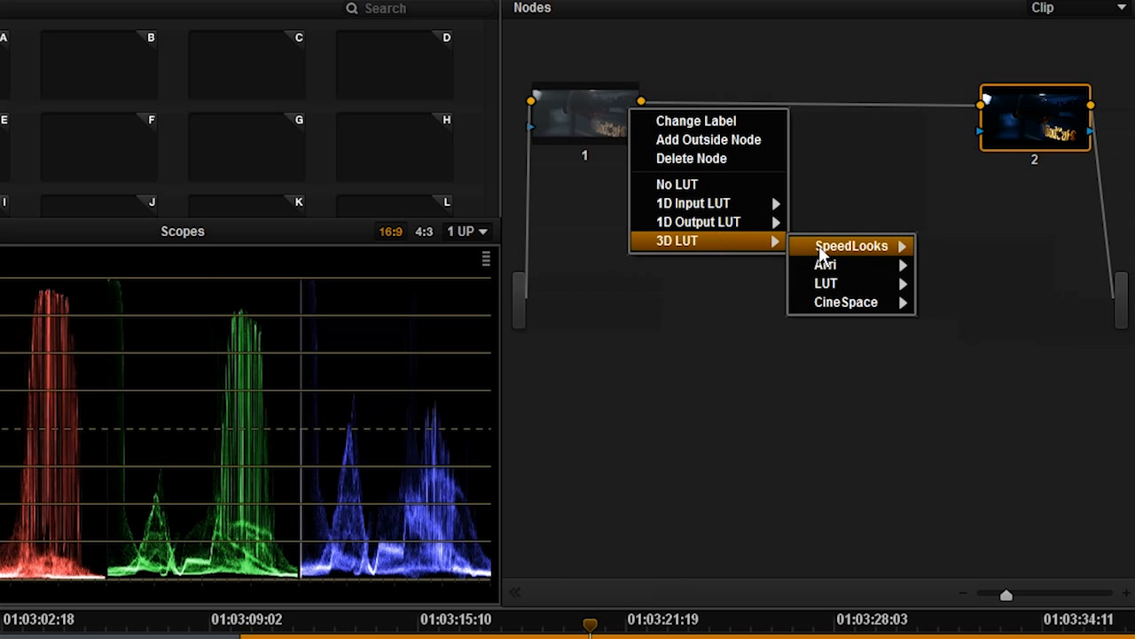
mouse_move(825, 264)
mouse_move(852, 246)
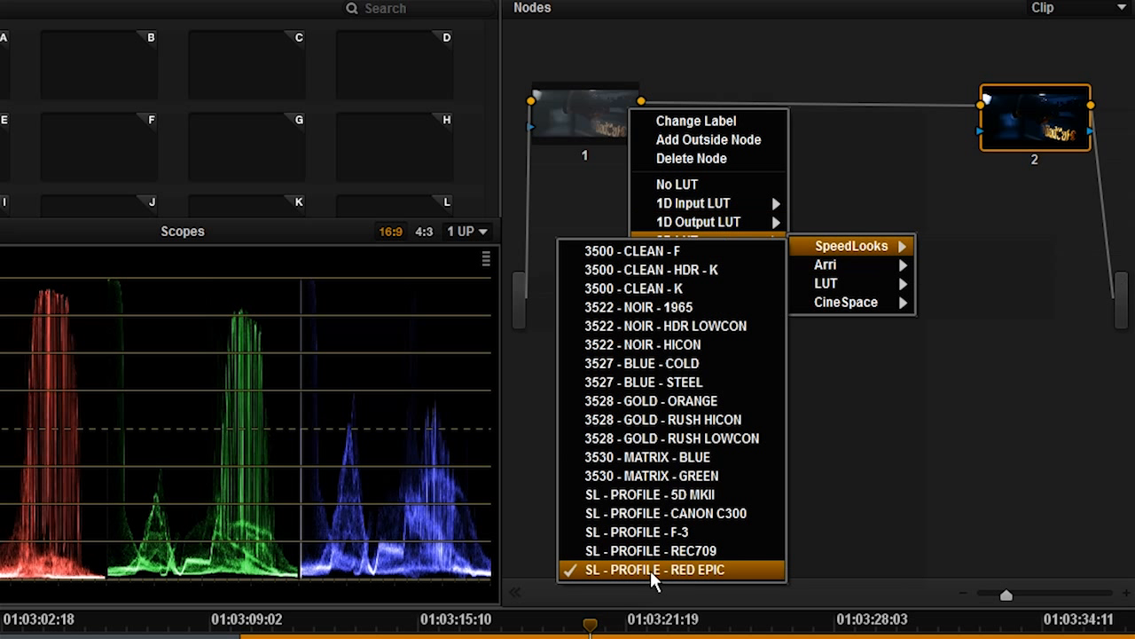
click(655, 570)
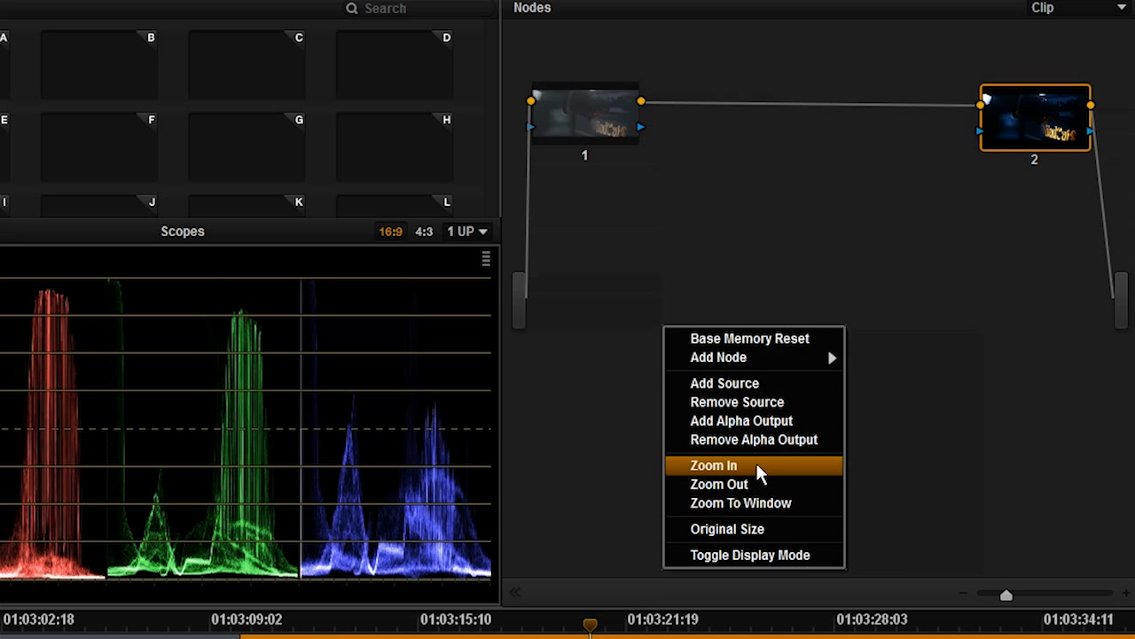
Add a corrector node between nodes 1 and 2 of the third clip and spread the three nodes apart
right_click(813, 215)
mouse_move(851, 240)
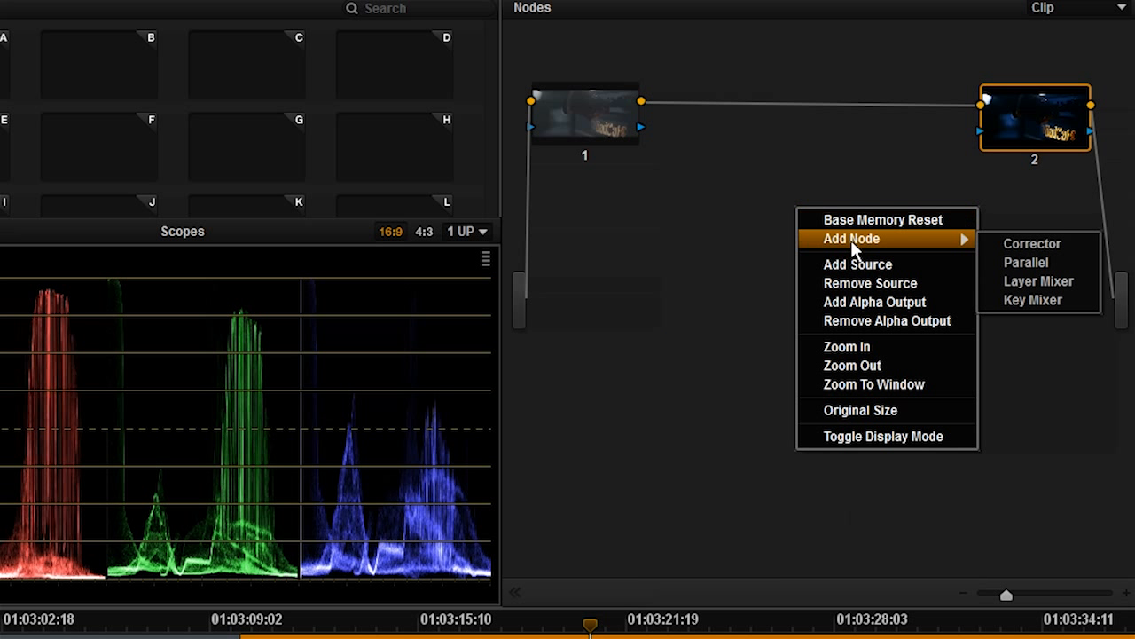
click(1005, 239)
drag(796, 209, 694, 122)
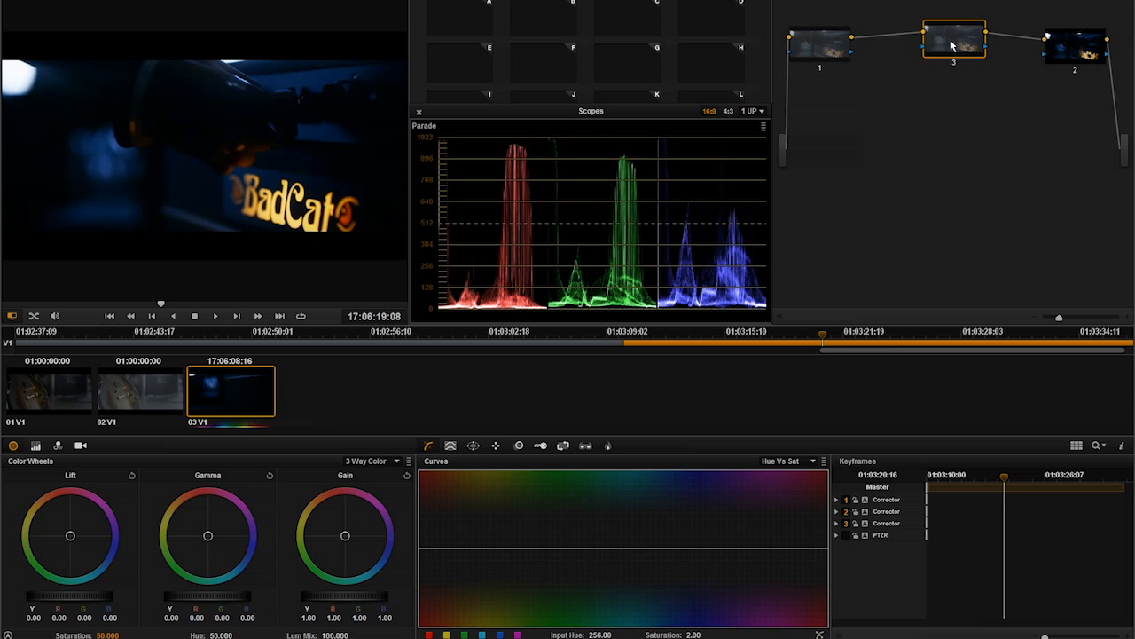
drag(951, 46, 915, 48)
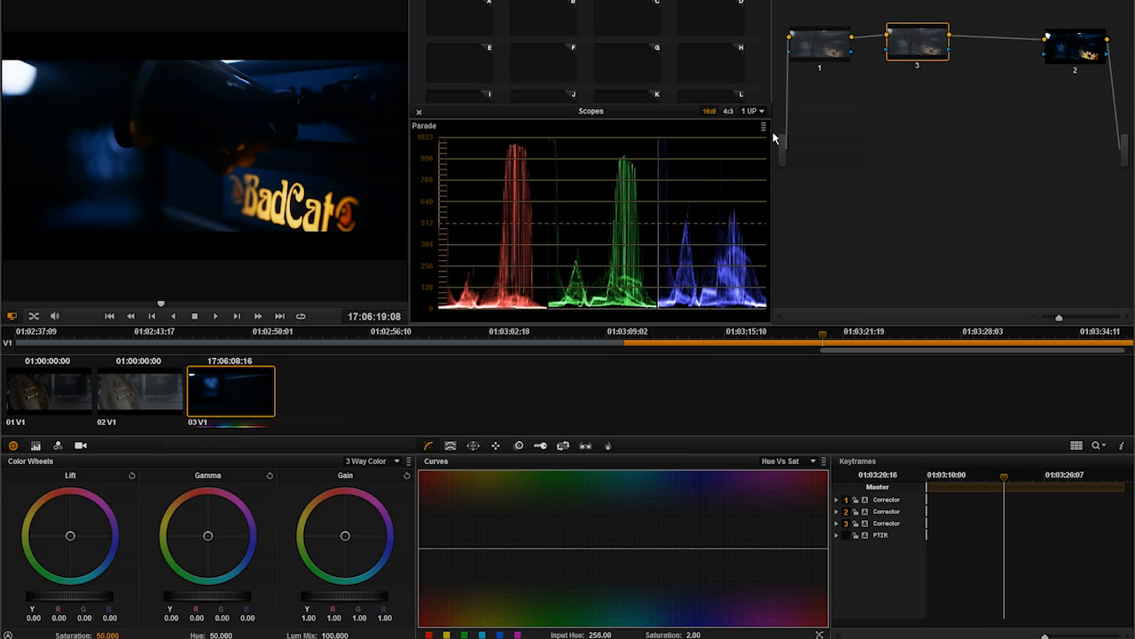
drag(837, 55, 826, 55)
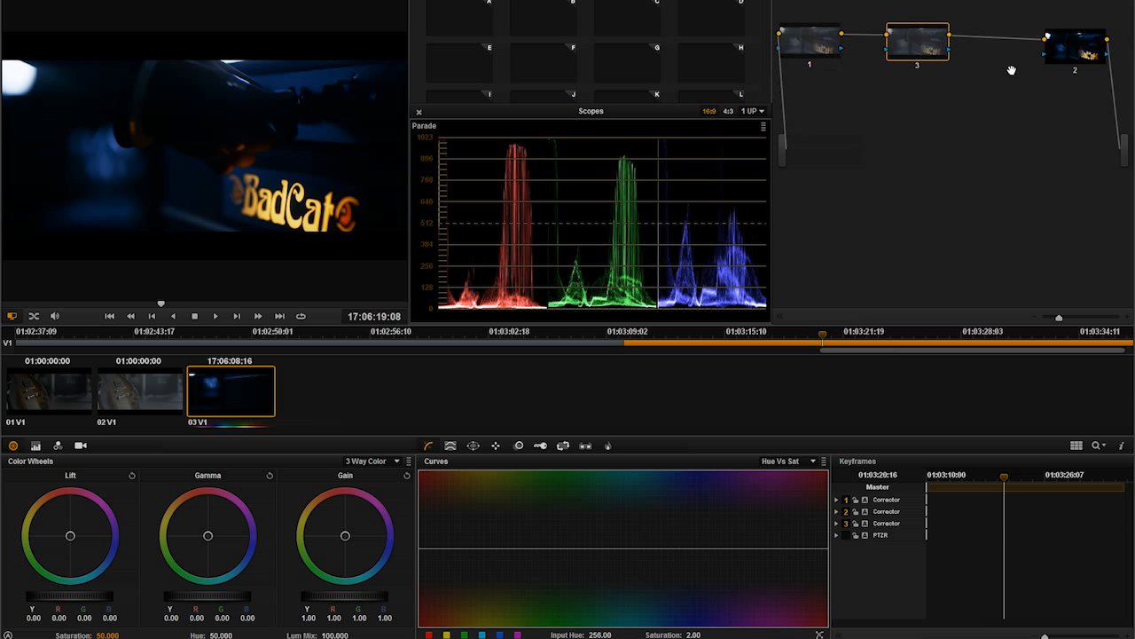
drag(1071, 52, 1082, 44)
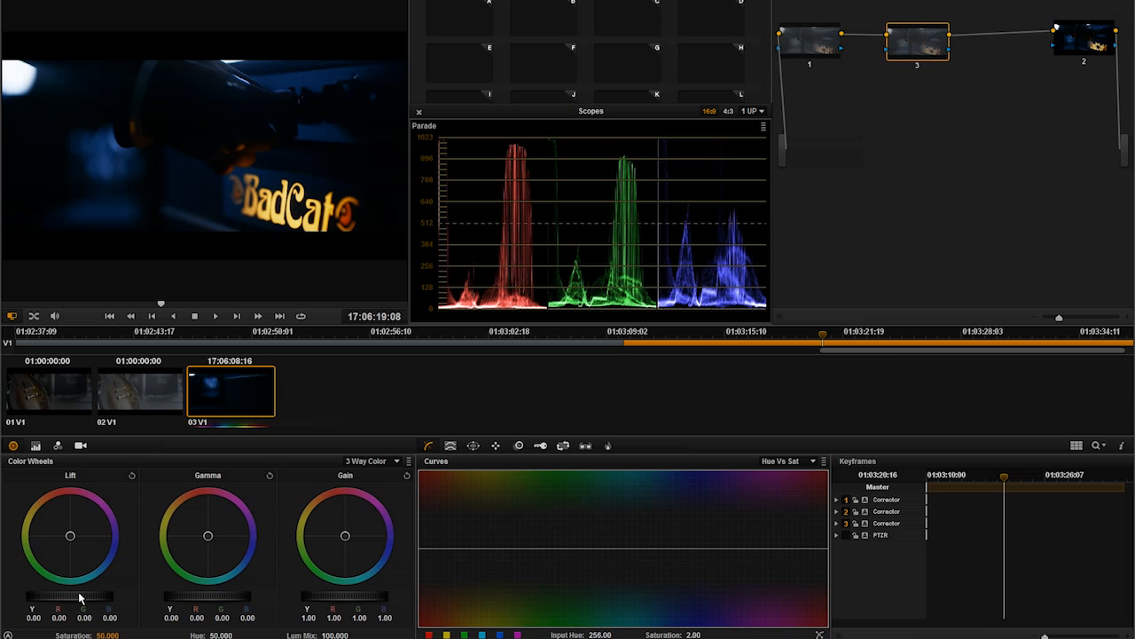
On node 3, set the master lift to -0.01, gain to 1.03 and gamma to 0.01, and play the clip briefly
drag(62, 600, 42, 600)
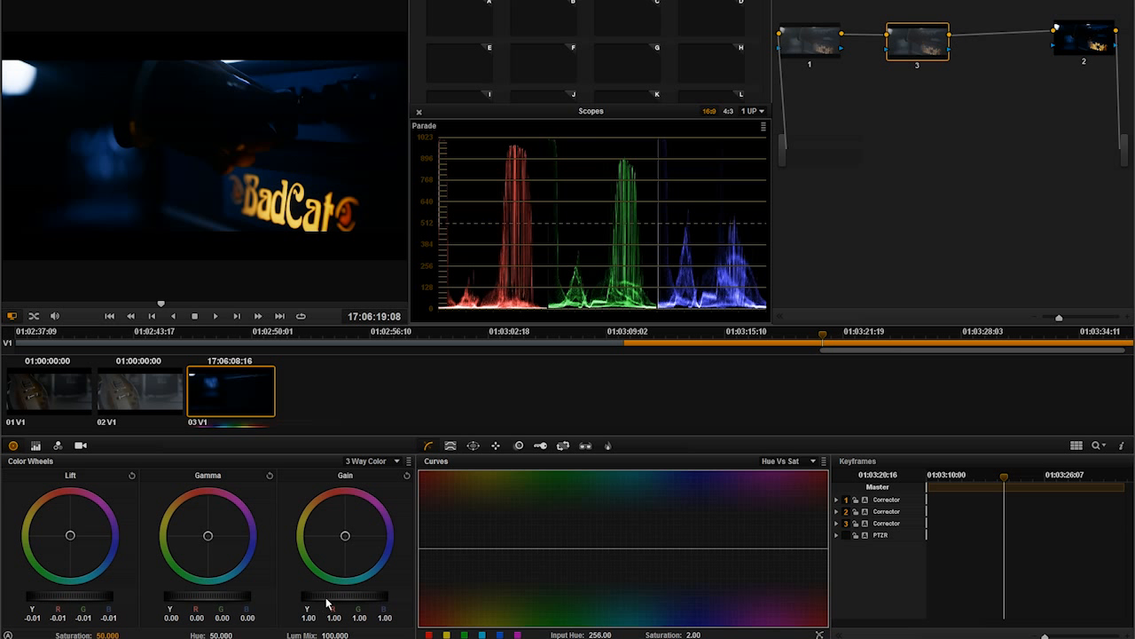
drag(334, 604, 346, 606)
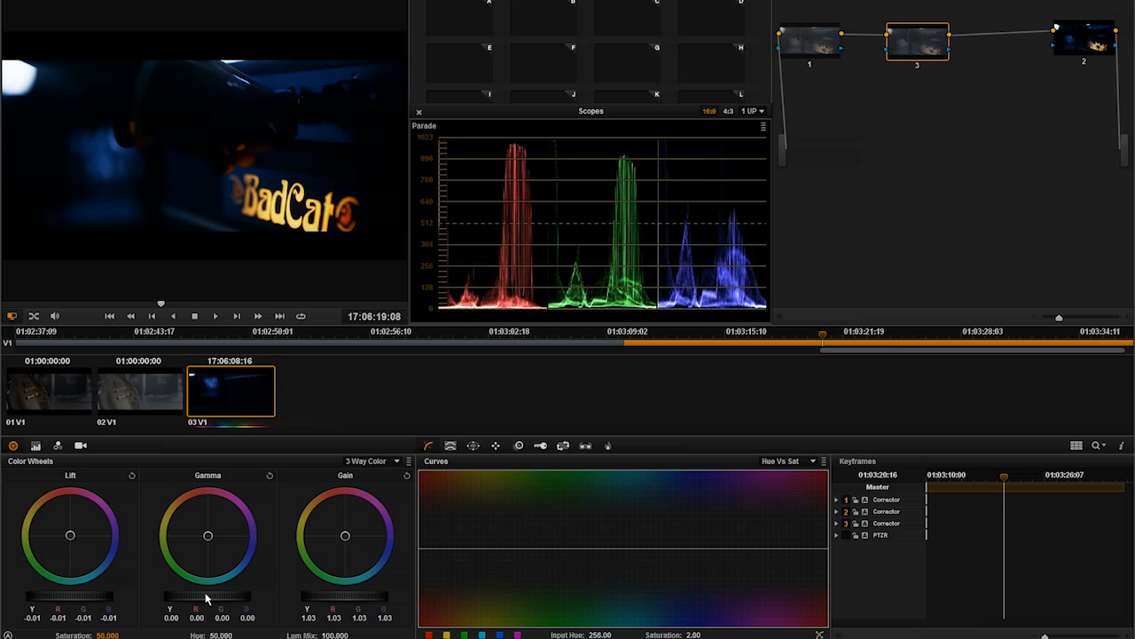
drag(215, 603, 224, 604)
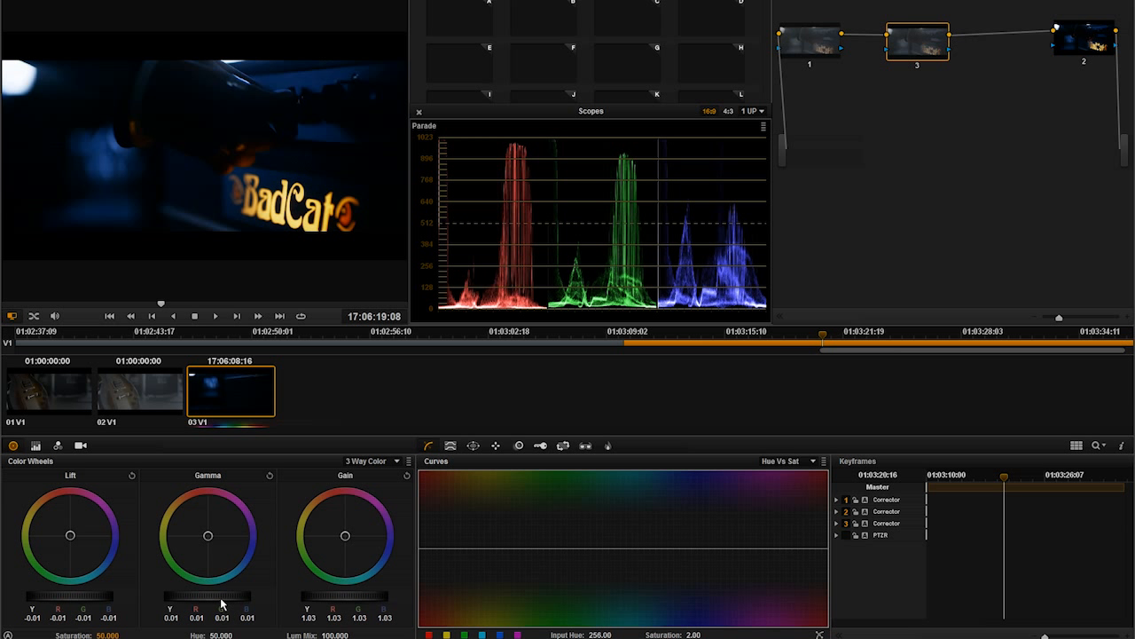
key(space)
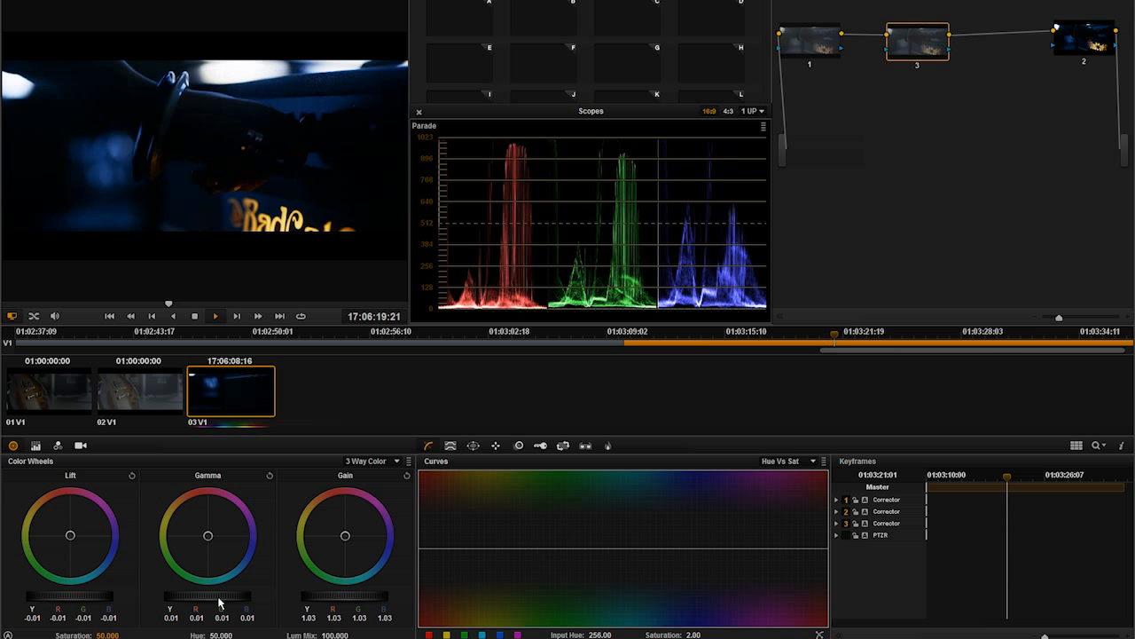
key(space)
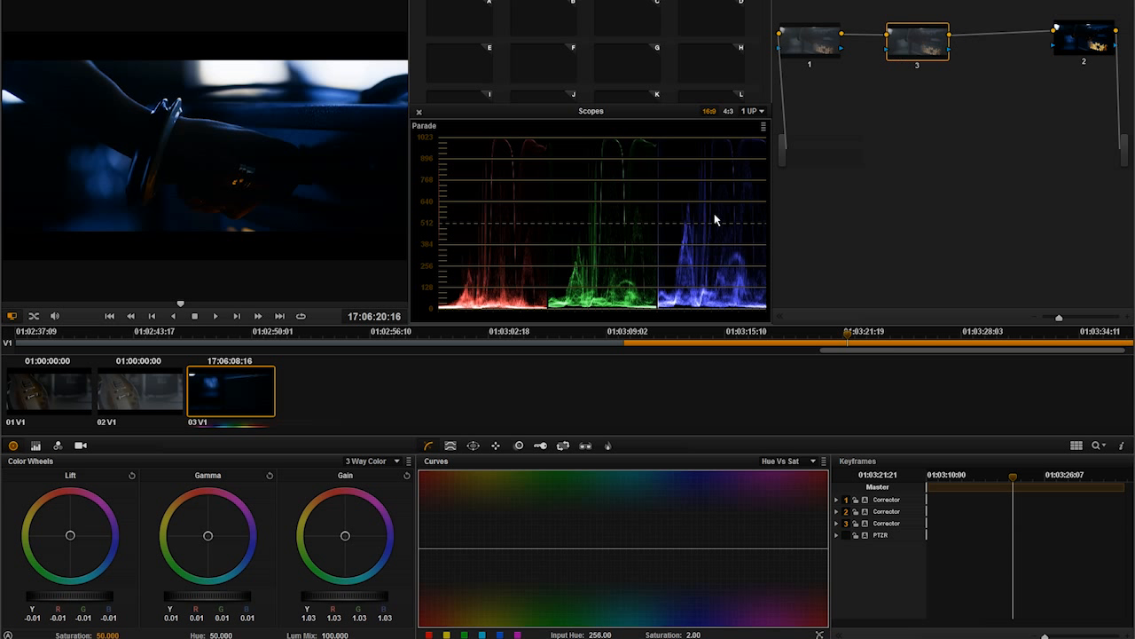
Go to 01:00:30:19 in the second clip and add a corrector node in series after node 1
click(135, 392)
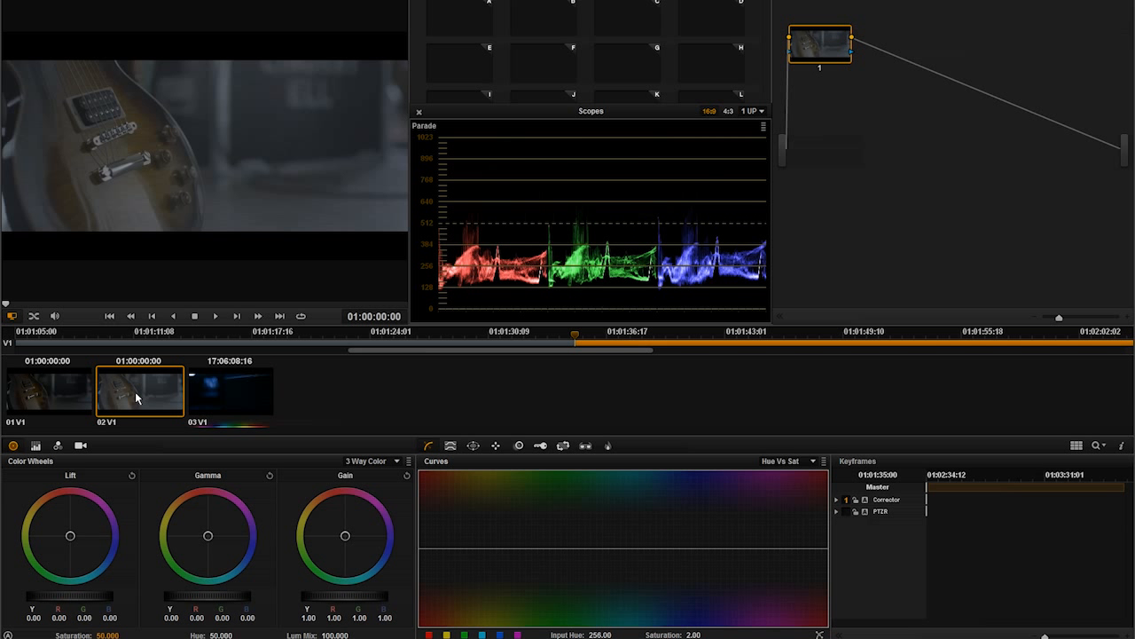
drag(7, 303, 140, 324)
right_click(944, 118)
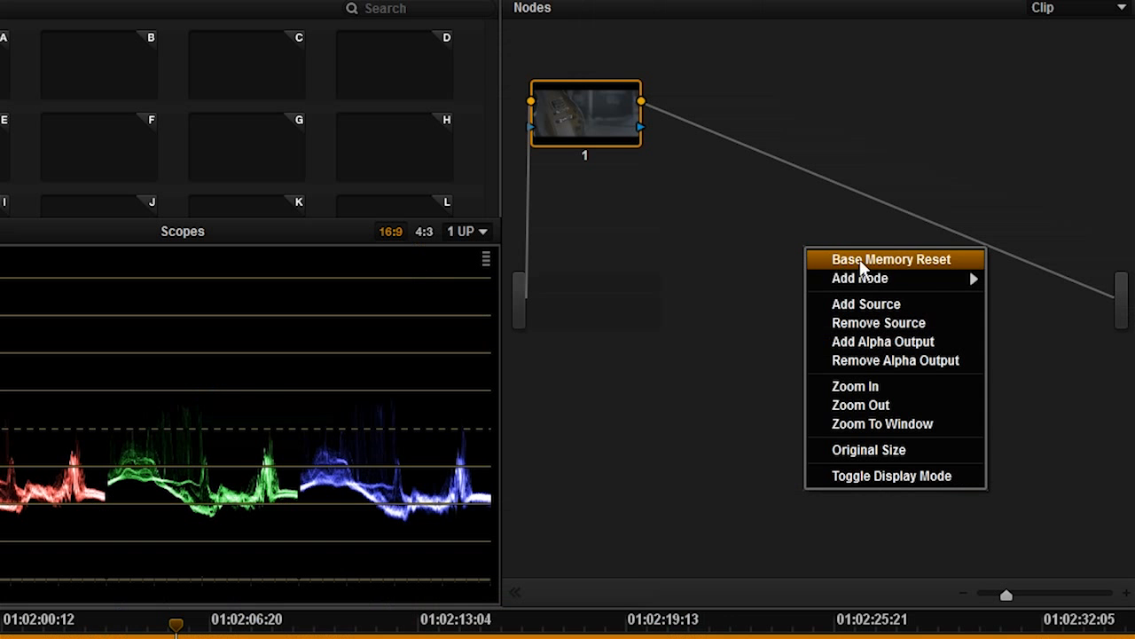
mouse_move(987, 134)
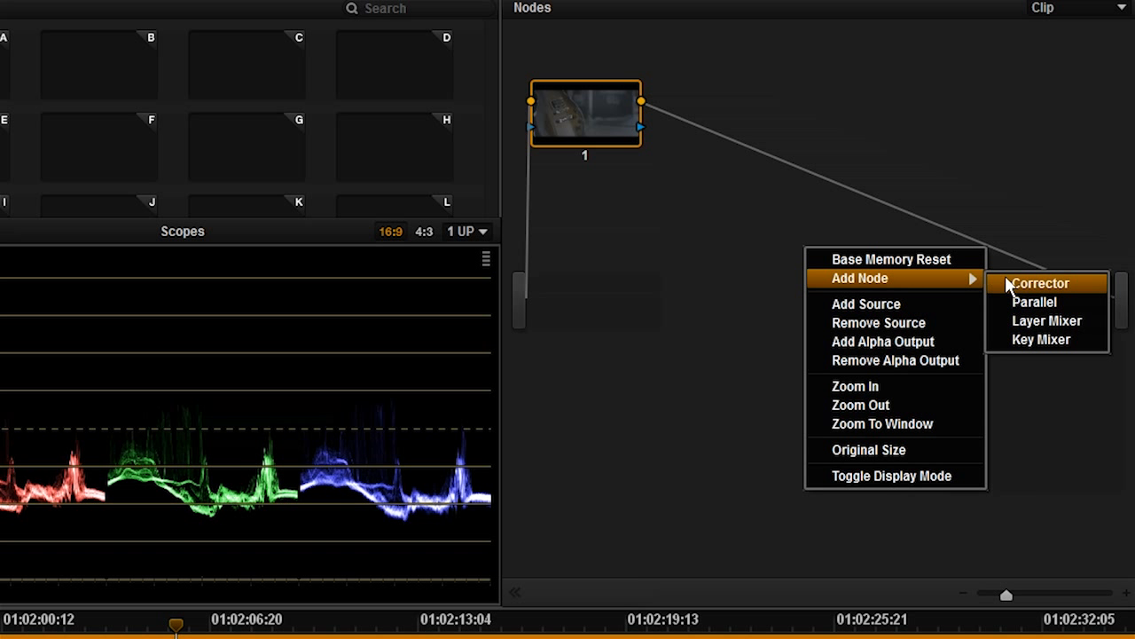
click(1011, 283)
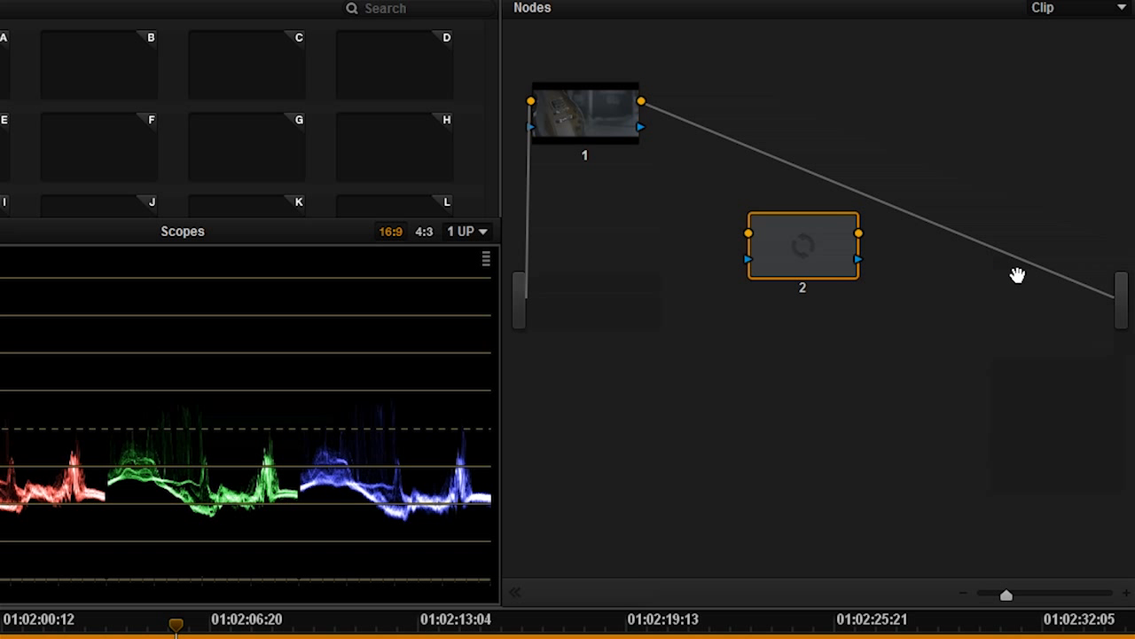
drag(816, 256, 1055, 119)
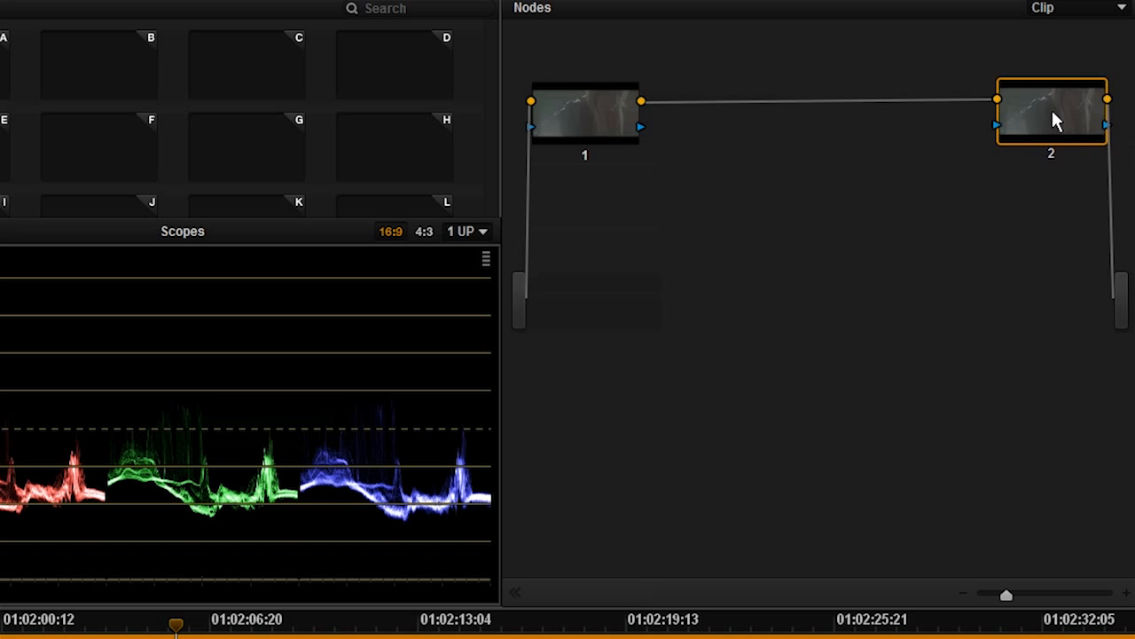
Apply the SpeedLooks 3D LUT "3528 - GOLD - RUSH HICON" to node 2 of the second clip
right_click(1055, 120)
mouse_move(1054, 237)
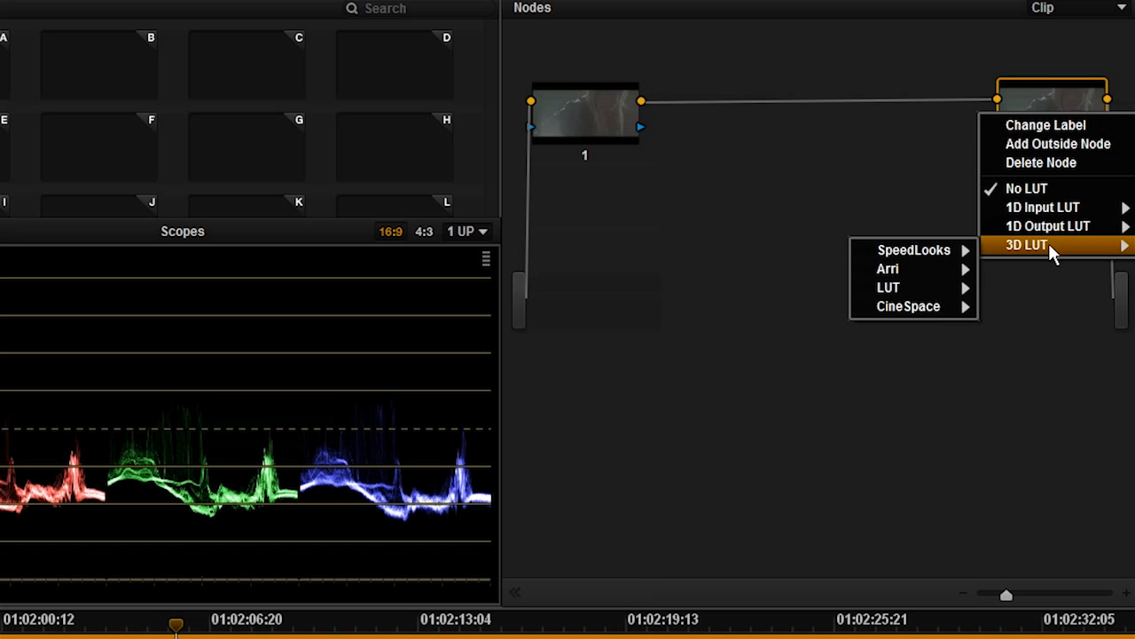
mouse_move(958, 250)
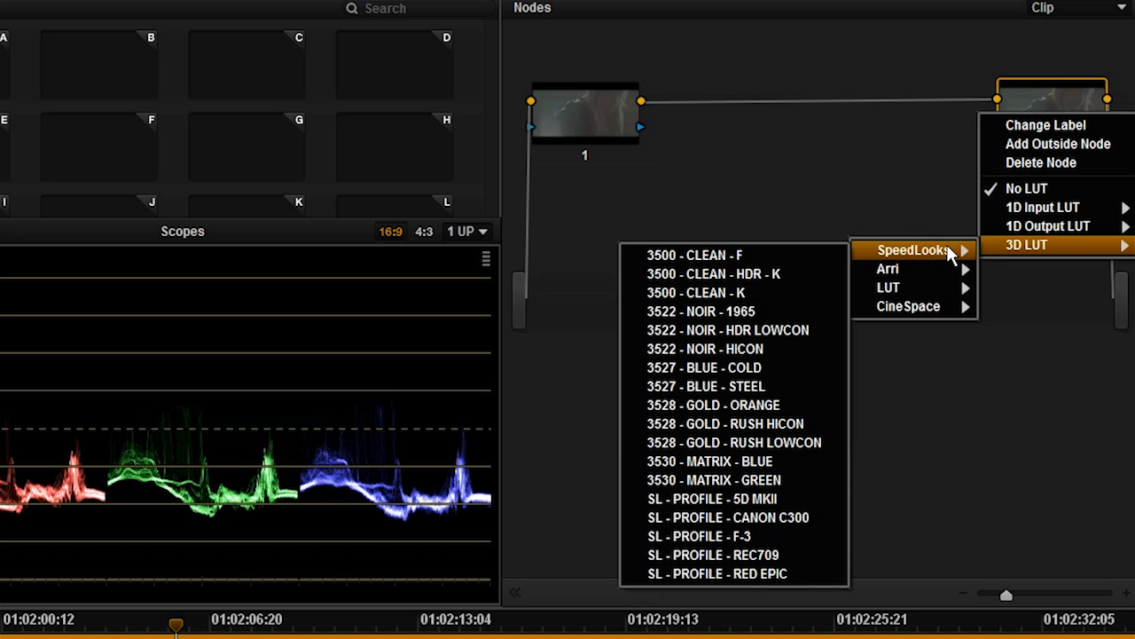
click(725, 421)
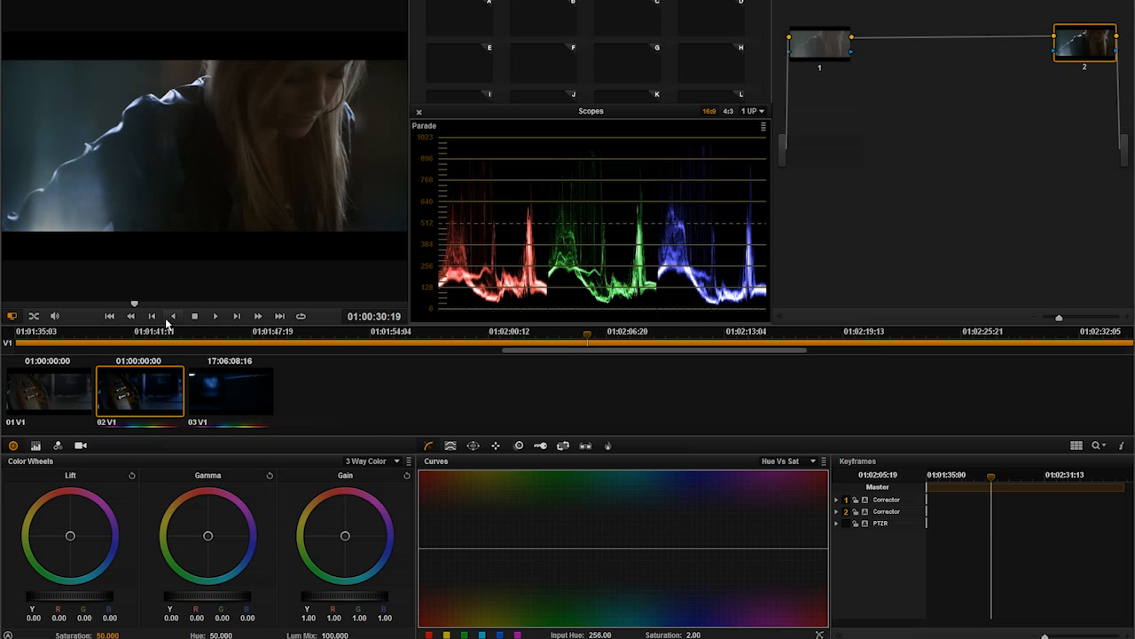
Compare the second clip's look at 01:00:07:03 with the third clip's grade around 17:06:18:12
drag(134, 304, 35, 306)
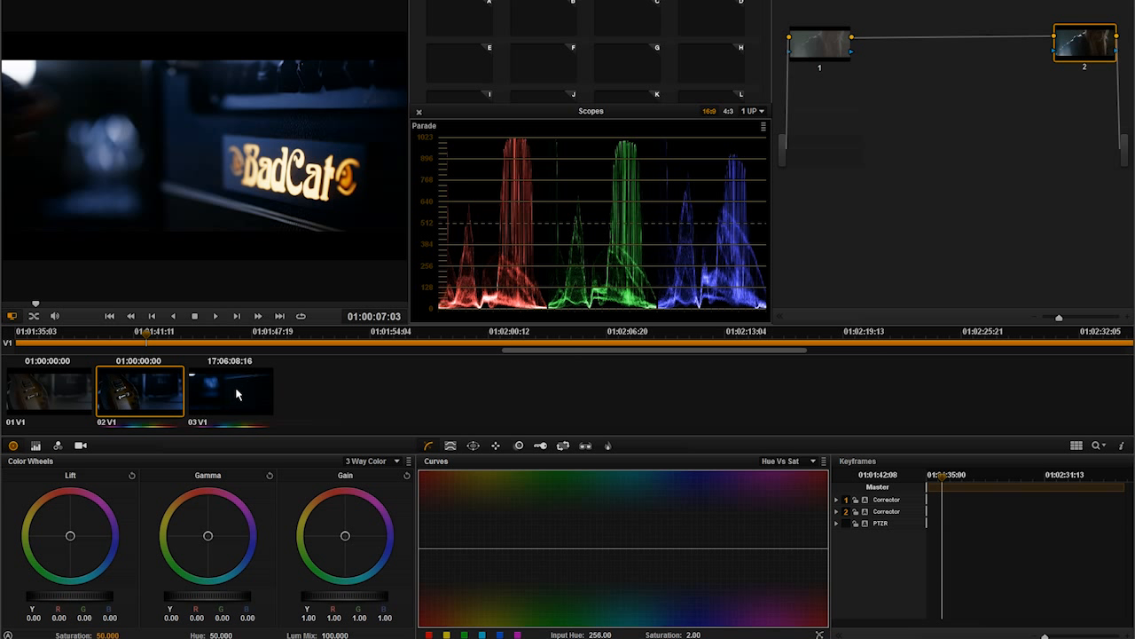
click(261, 361)
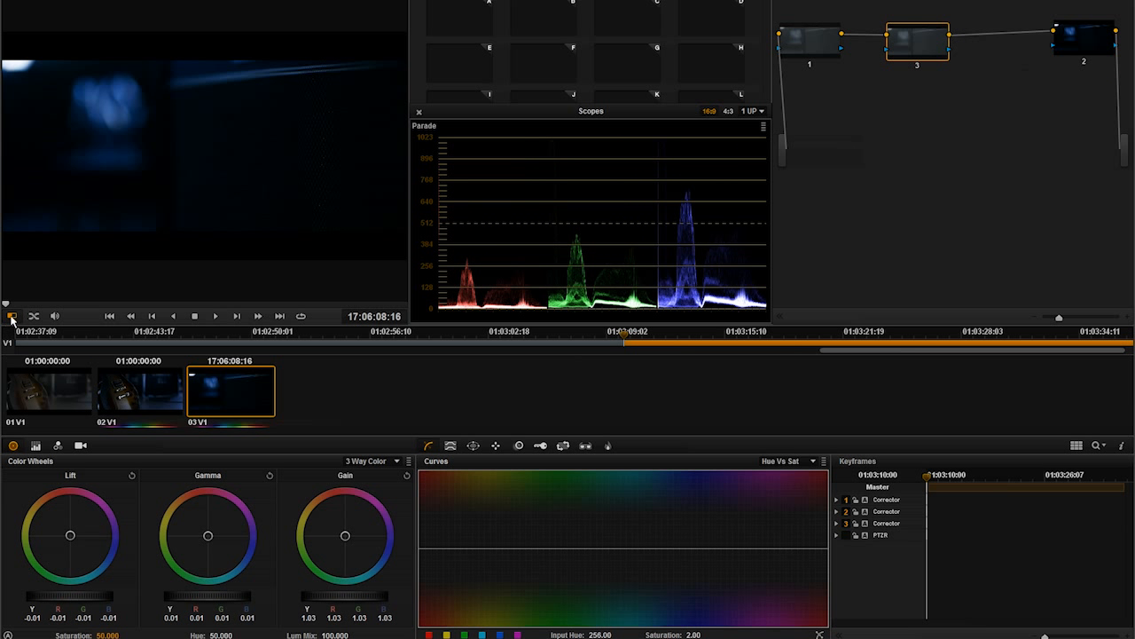
drag(7, 304, 165, 318)
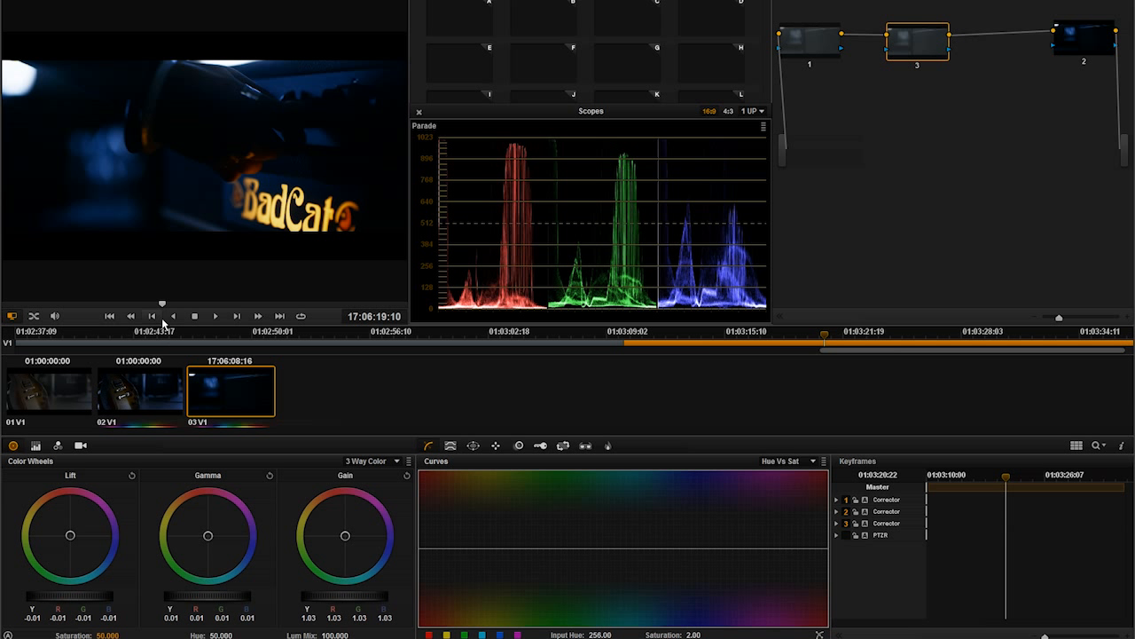
drag(165, 307, 148, 305)
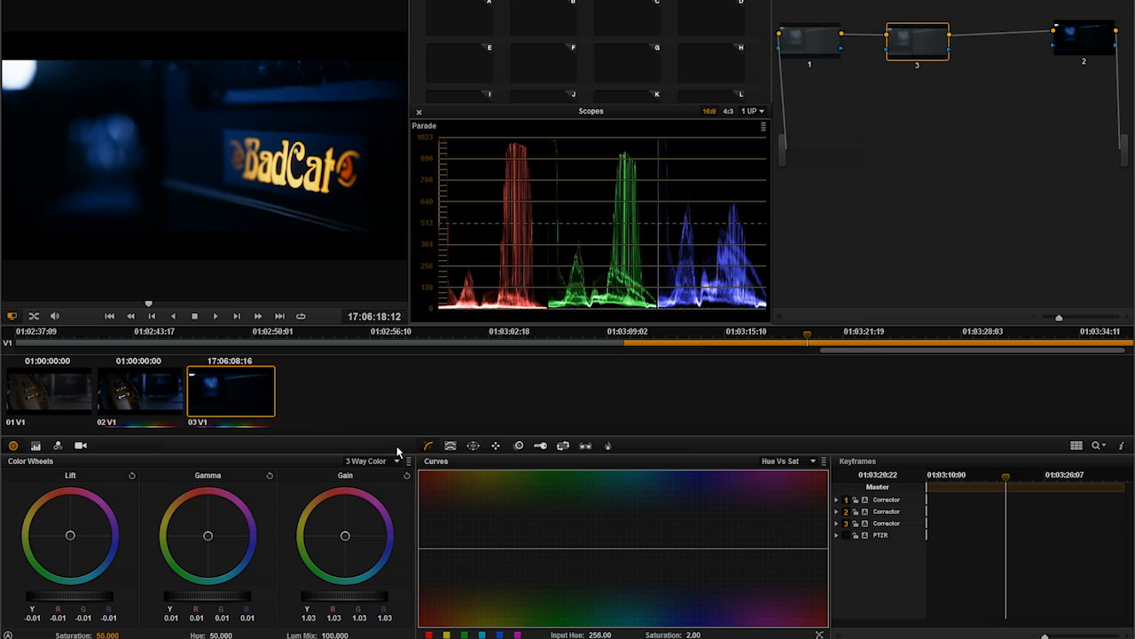
Go to 01:00:24:05 in the first clip and add a corrector node in series after node 1
click(59, 394)
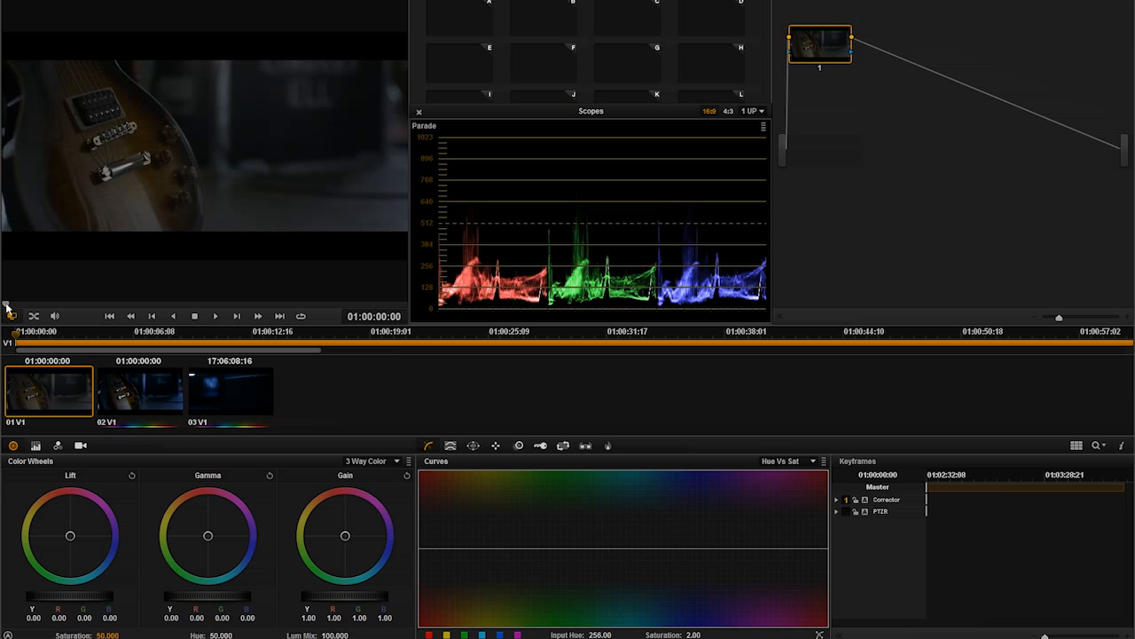
key(space)
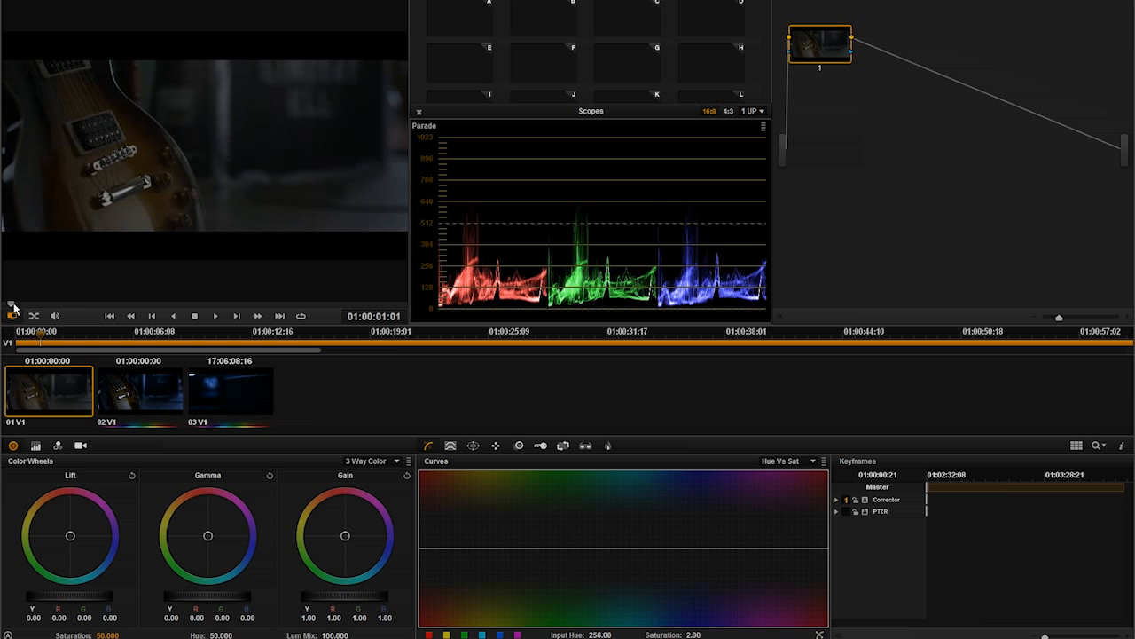
drag(19, 305, 108, 310)
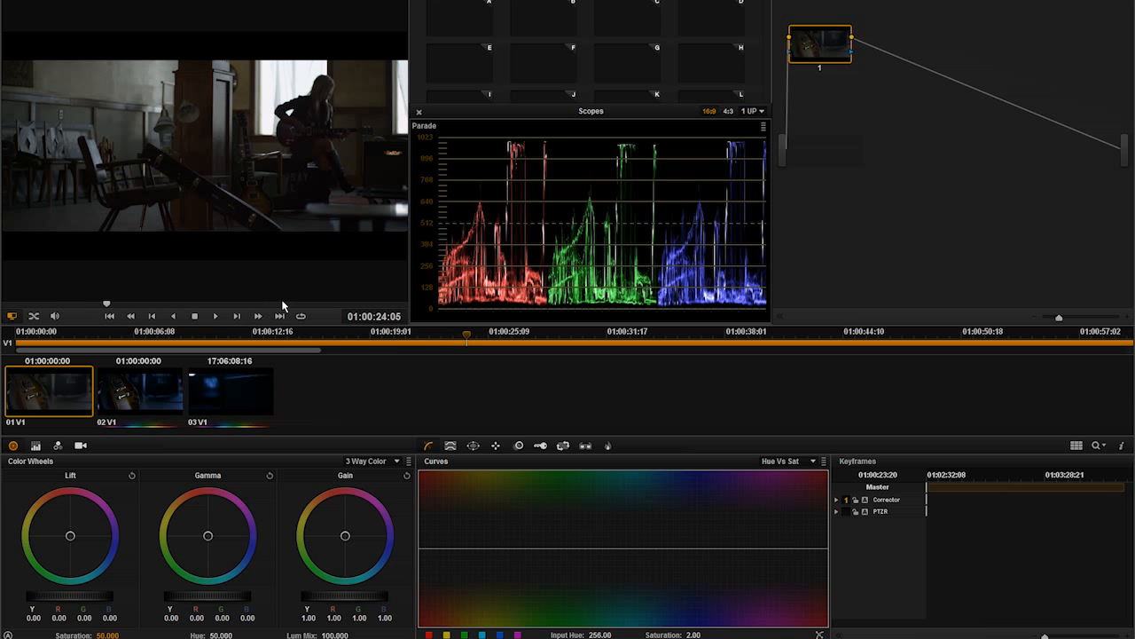
right_click(970, 143)
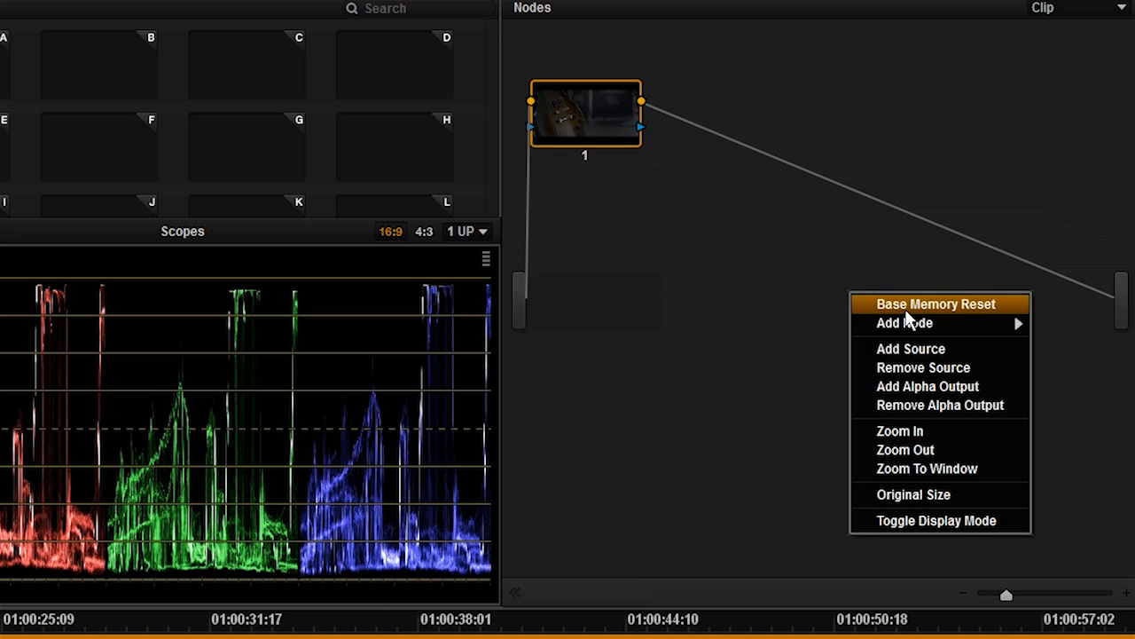
mouse_move(969, 160)
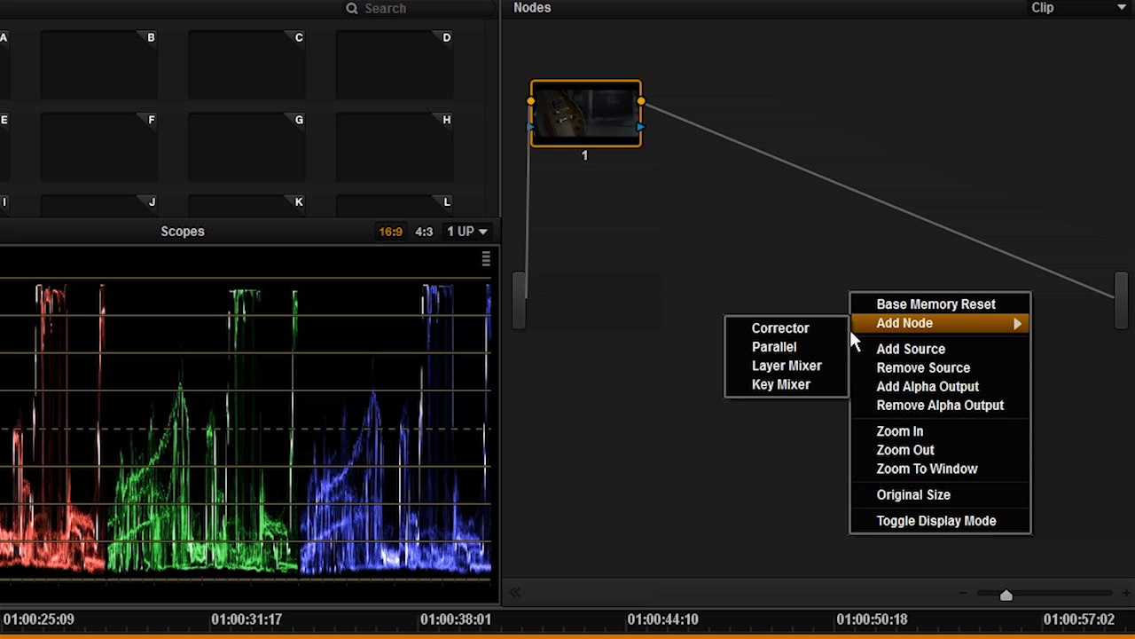
click(782, 330)
drag(847, 284, 1061, 116)
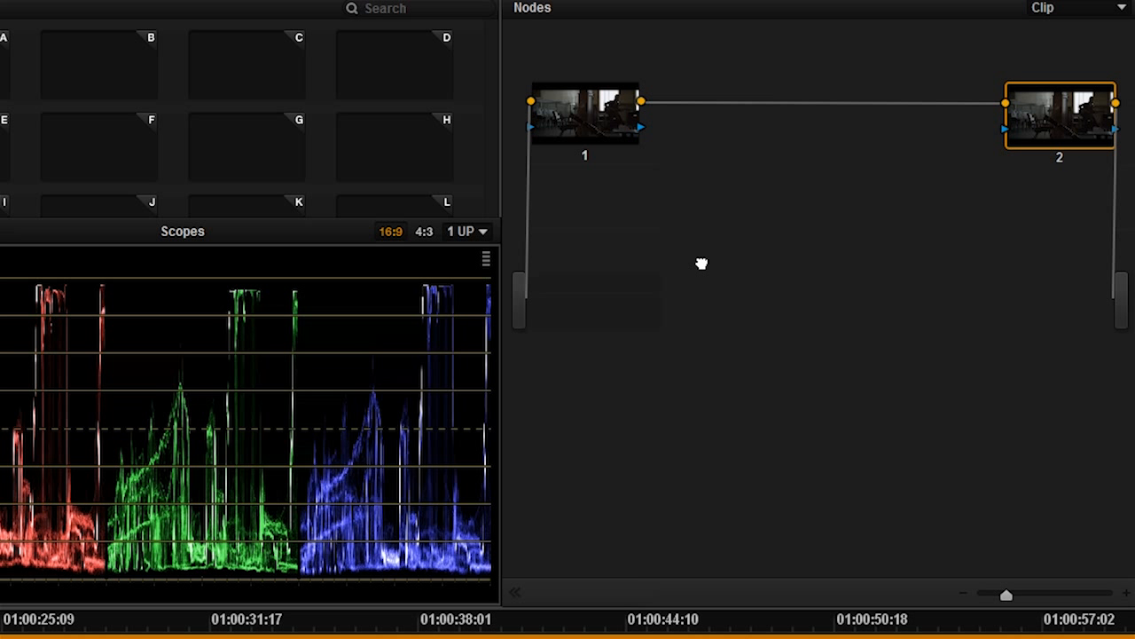
Apply the SpeedLooks 3D LUT "SL - PROFILE - REC709" to node 1 of the first clip
click(577, 115)
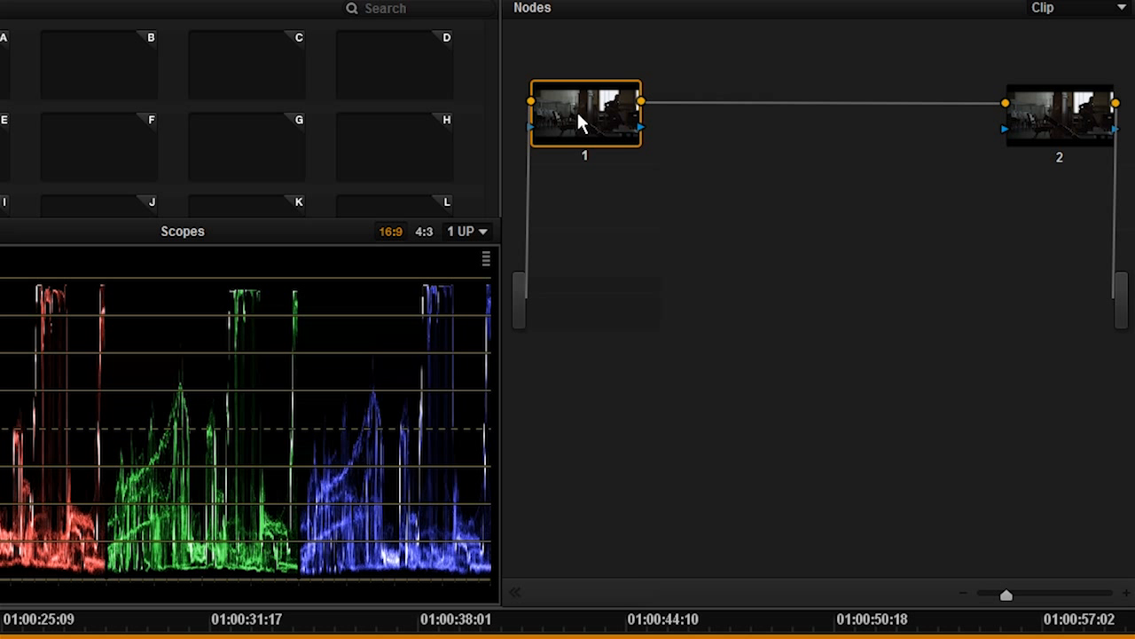
right_click(562, 101)
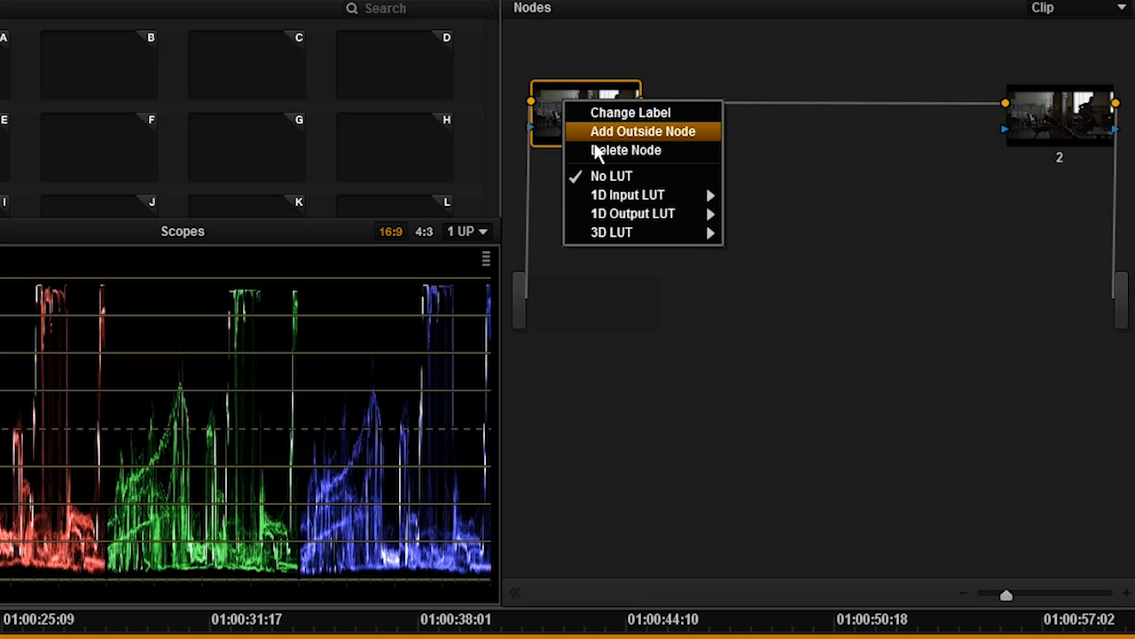
mouse_move(664, 239)
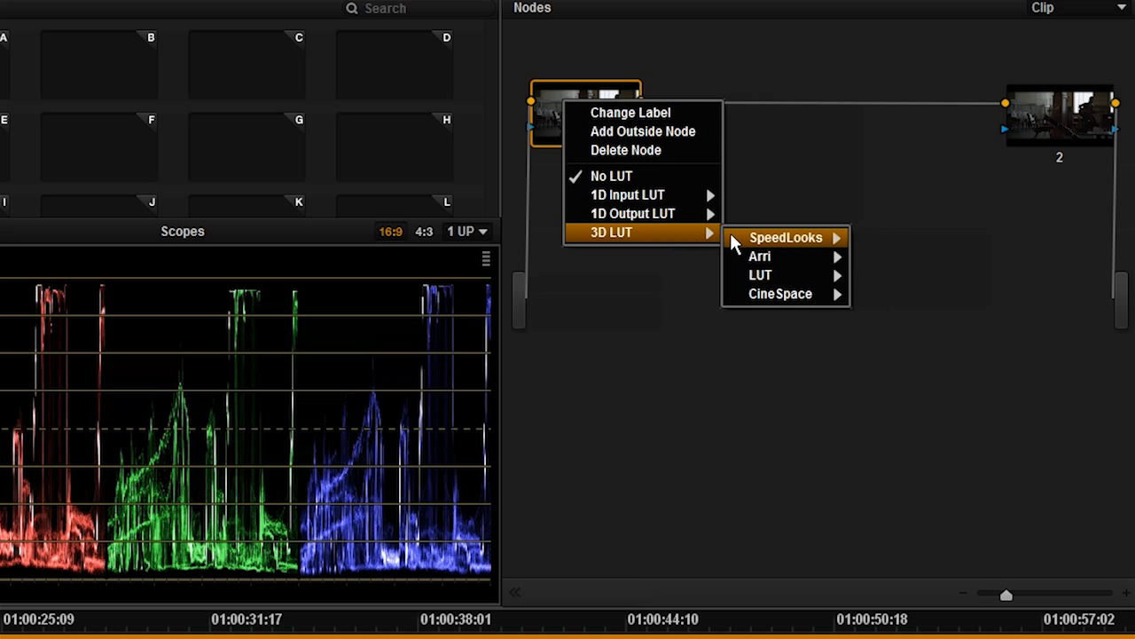
mouse_move(731, 234)
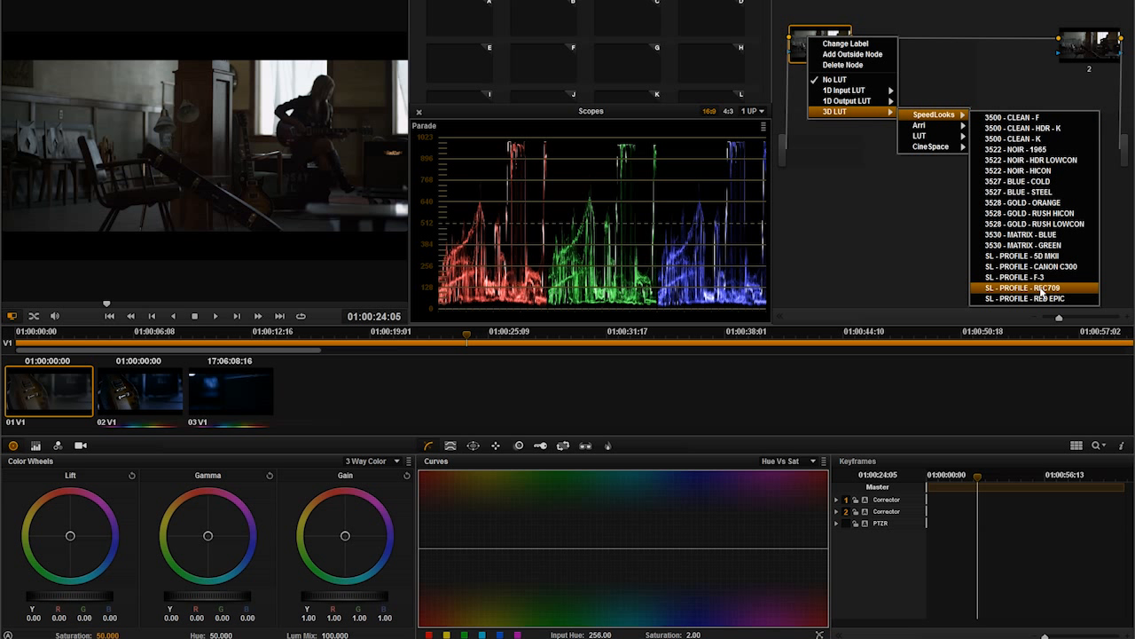
click(973, 550)
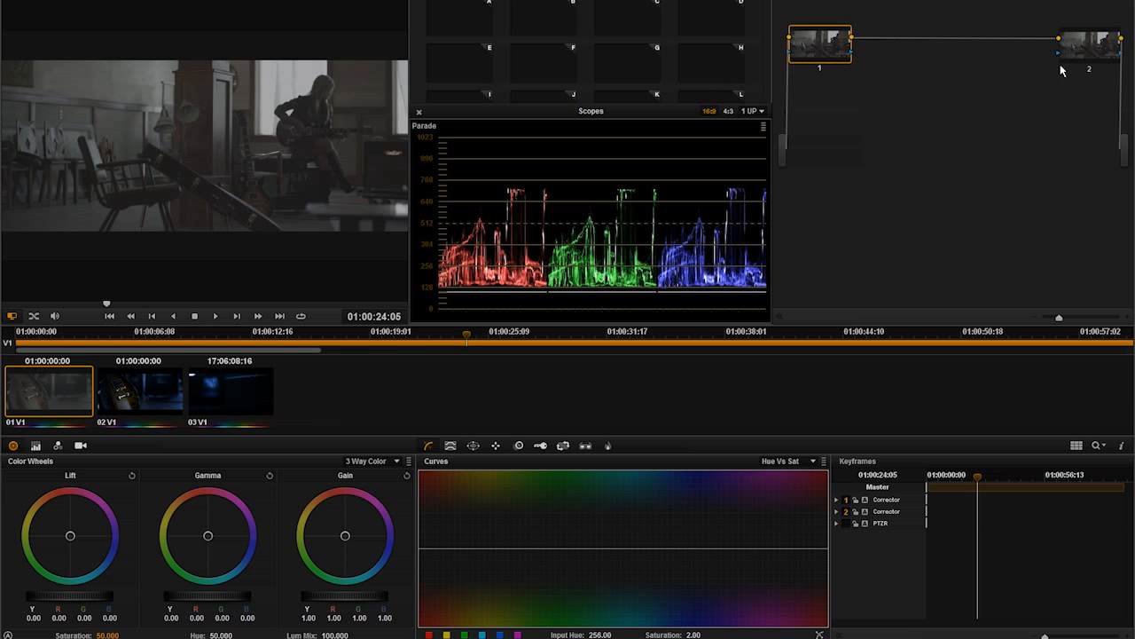
Apply the SpeedLooks 3D LUT "3528 - GOLD - ORANGE" to node 2 of the first clip
right_click(1093, 50)
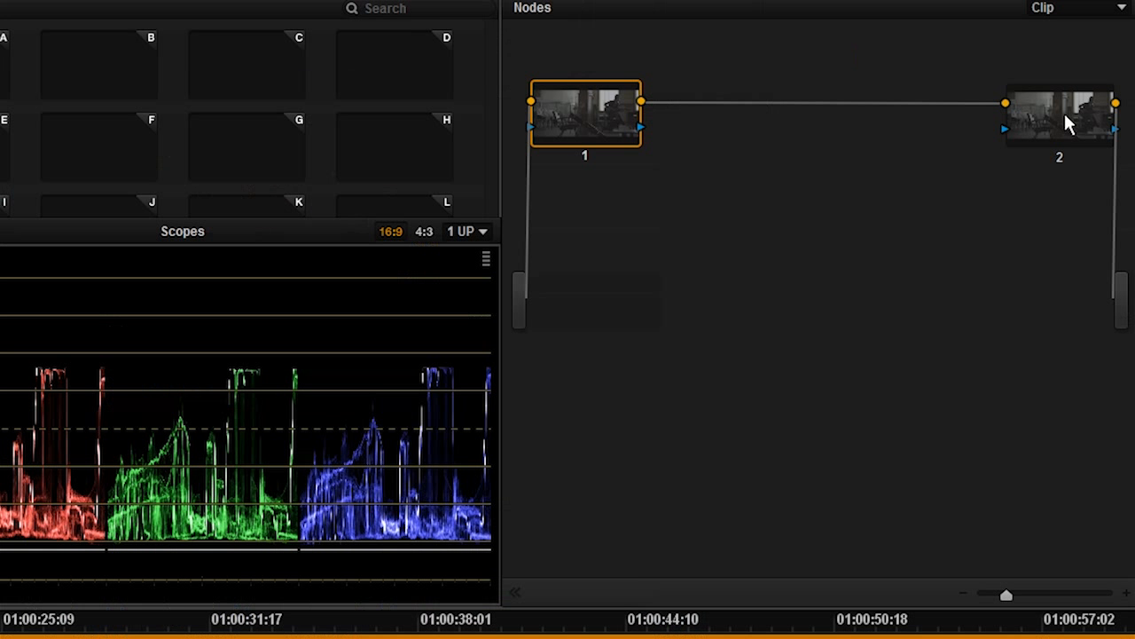
mouse_move(1077, 123)
mouse_move(1009, 126)
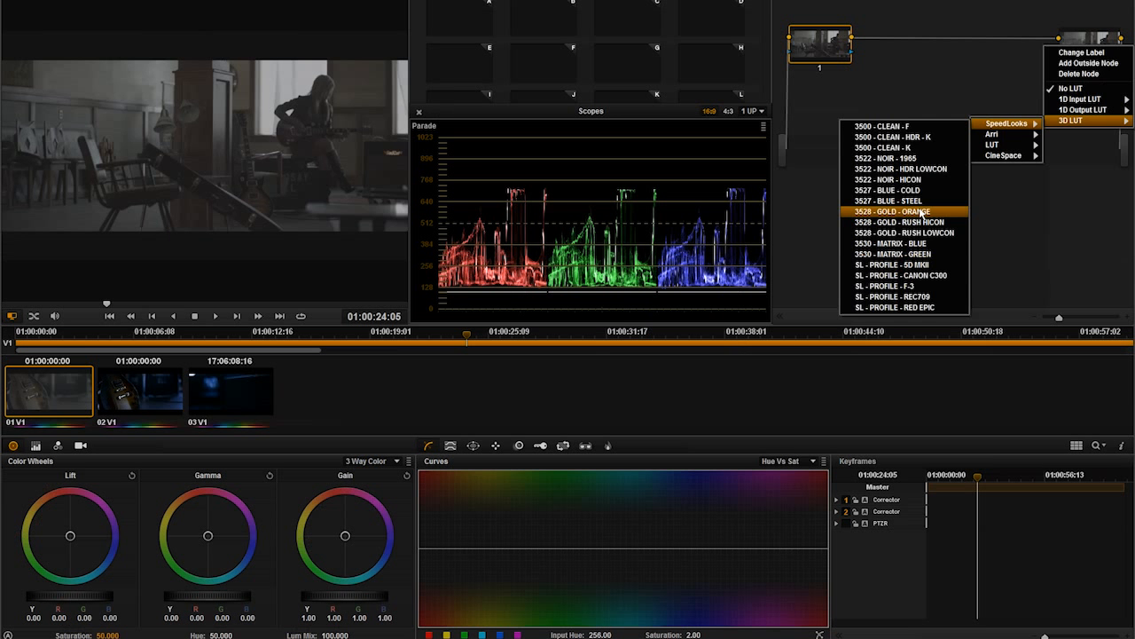
click(763, 407)
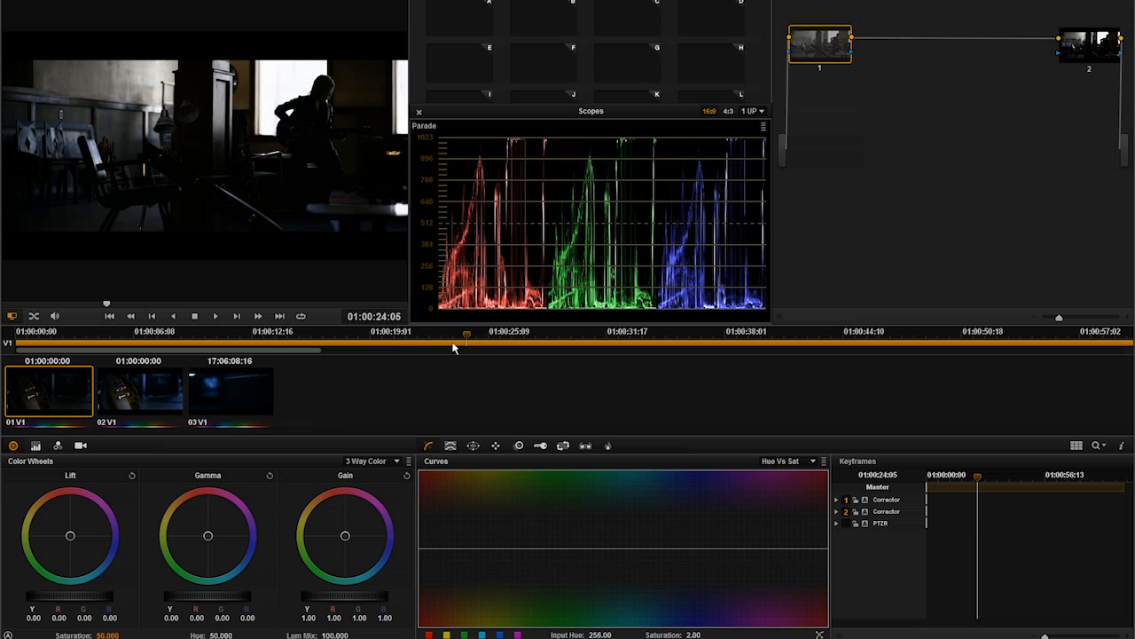
Review the first clip's look at 01:00:07:18 and 01:00:16:06, ending on the window shot at 01:01:06:16
drag(466, 342, 152, 351)
drag(136, 349, 160, 344)
key(space)
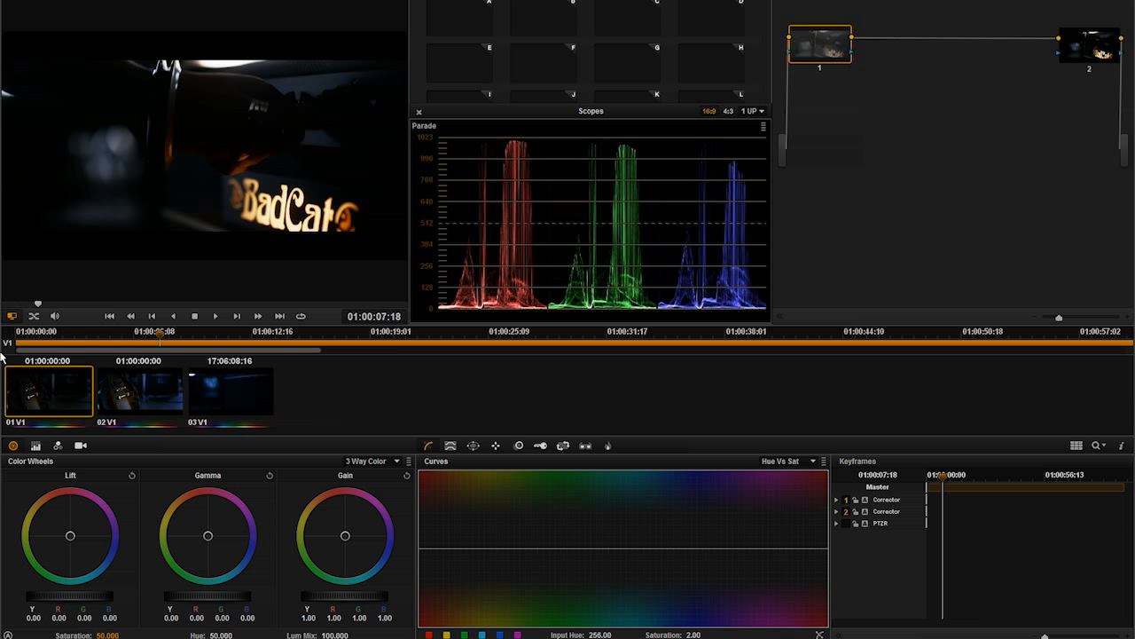
drag(41, 304, 76, 305)
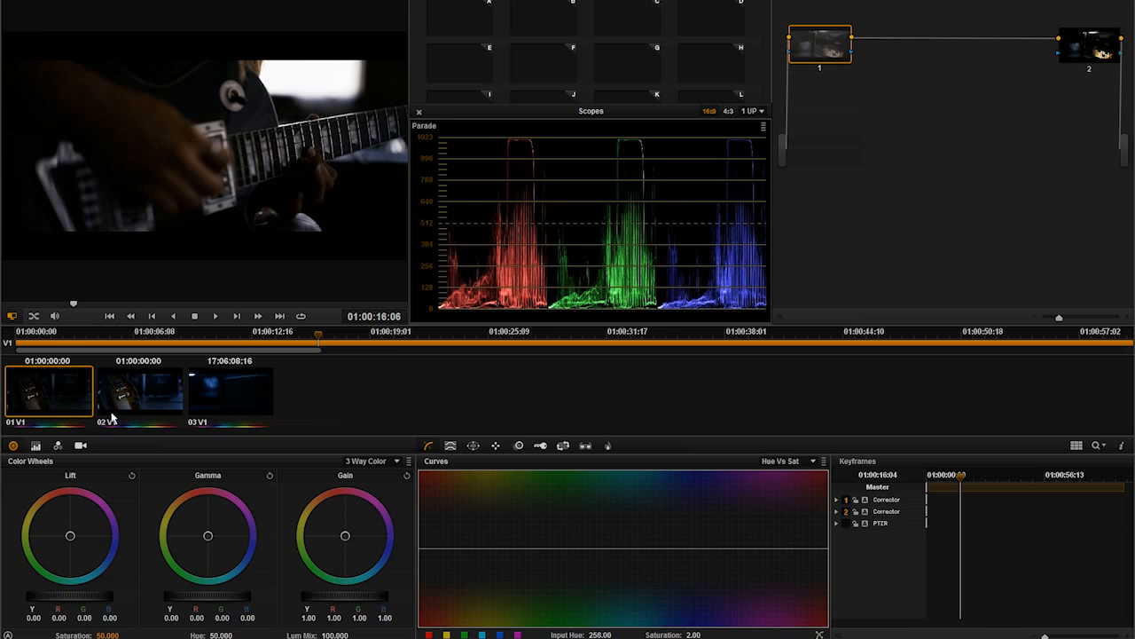
click(146, 401)
drag(705, 351, 878, 359)
click(48, 341)
mouse_move(48, 341)
mouse_down()
mouse_move(62, 344)
mouse_move(48, 343)
mouse_up()
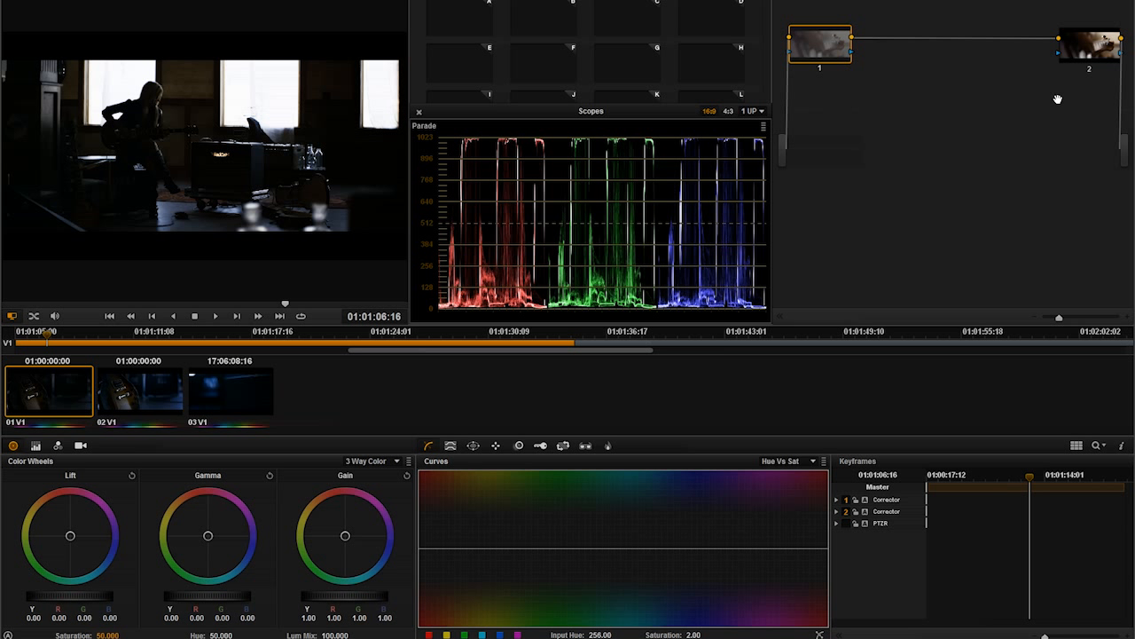
On node 2 of the first clip, shift Gain toward blue and raise it to Y 1.03, R 0.98, G 1.03, B 1.11
click(1093, 49)
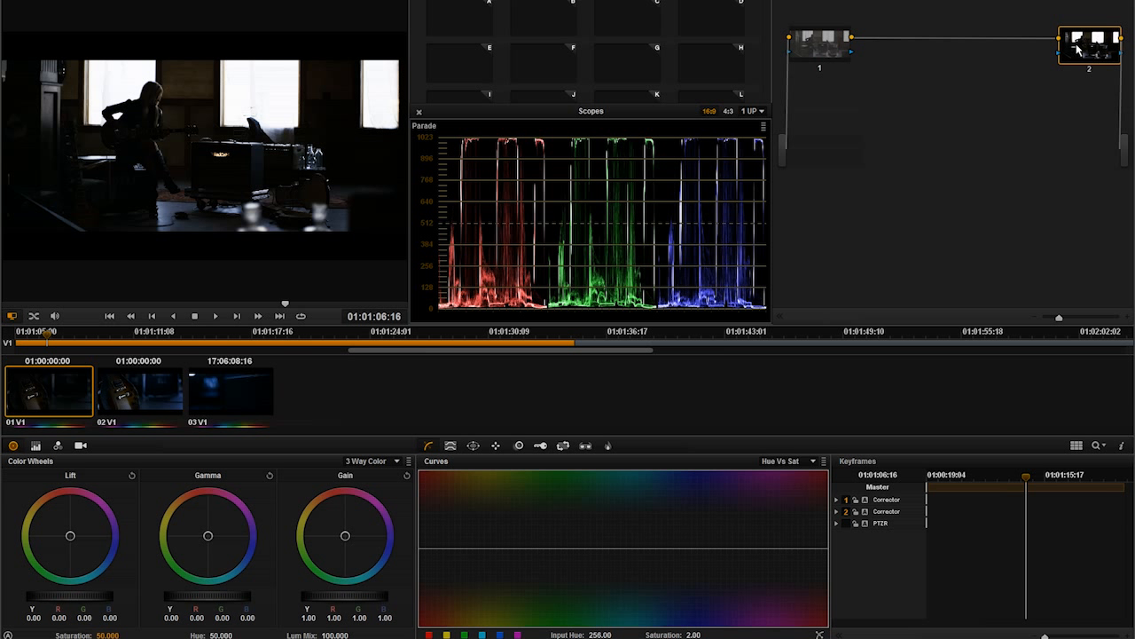
drag(346, 539, 355, 547)
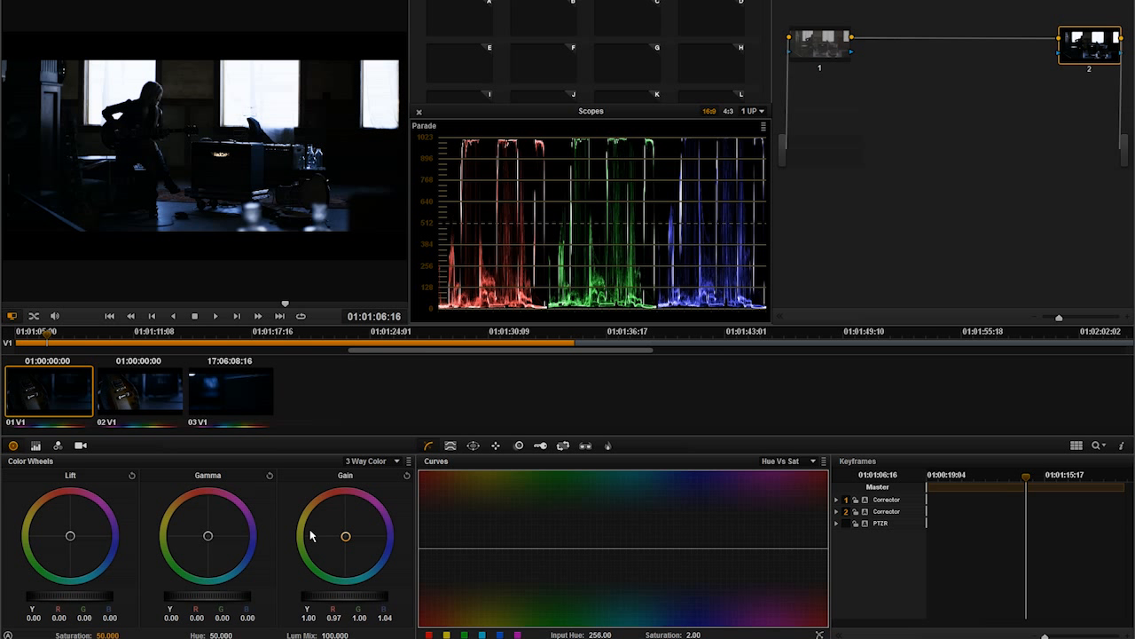
drag(334, 542, 356, 546)
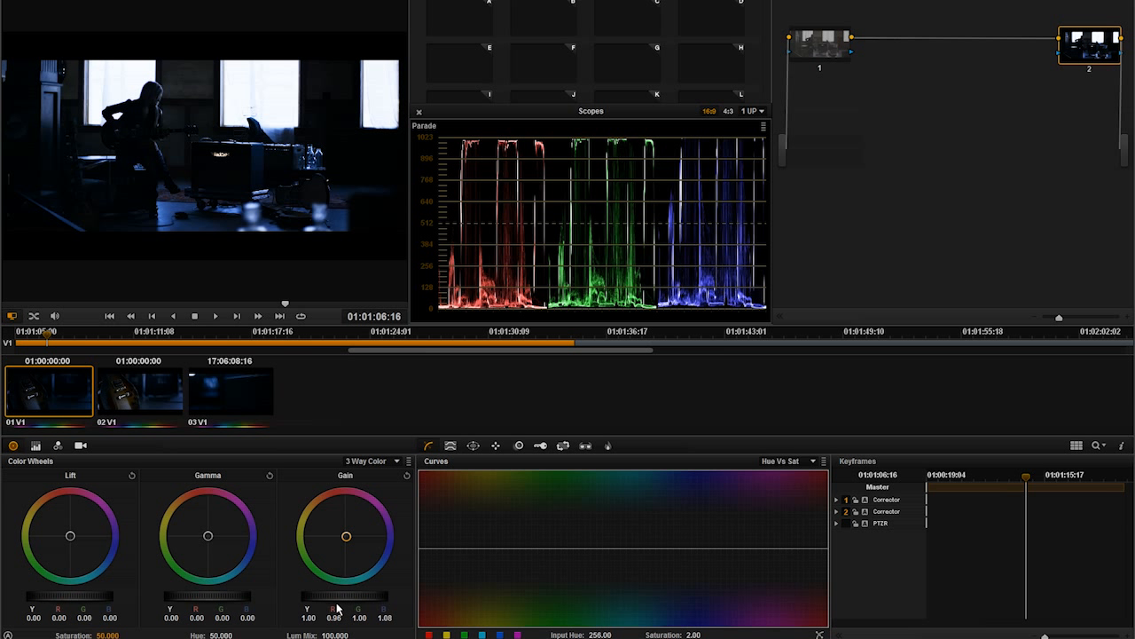
drag(351, 603, 369, 604)
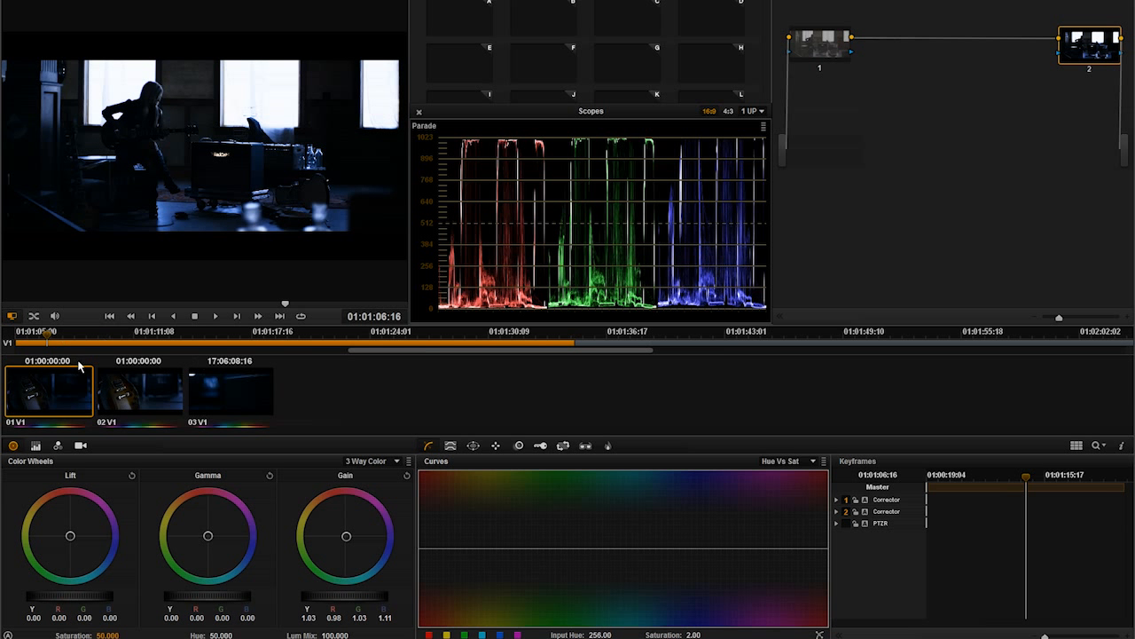
Go to 01:00:07:08 in the first clip and compare the ungraded image with the grade, restoring the grade
drag(43, 337, 14, 337)
drag(284, 305, 36, 310)
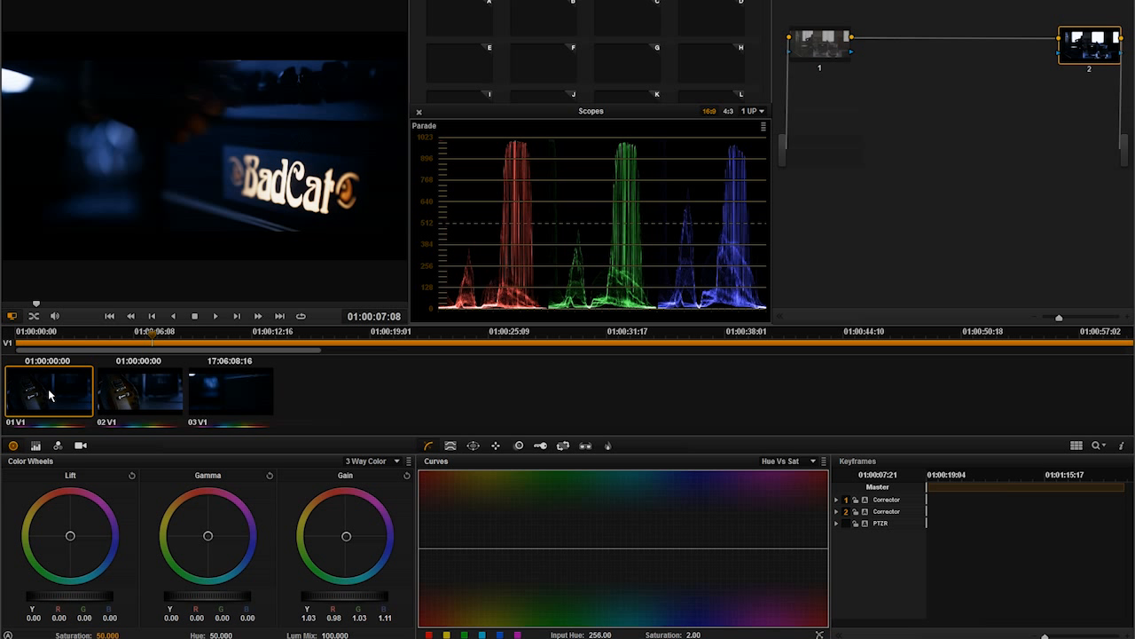
key(ctrl+z)
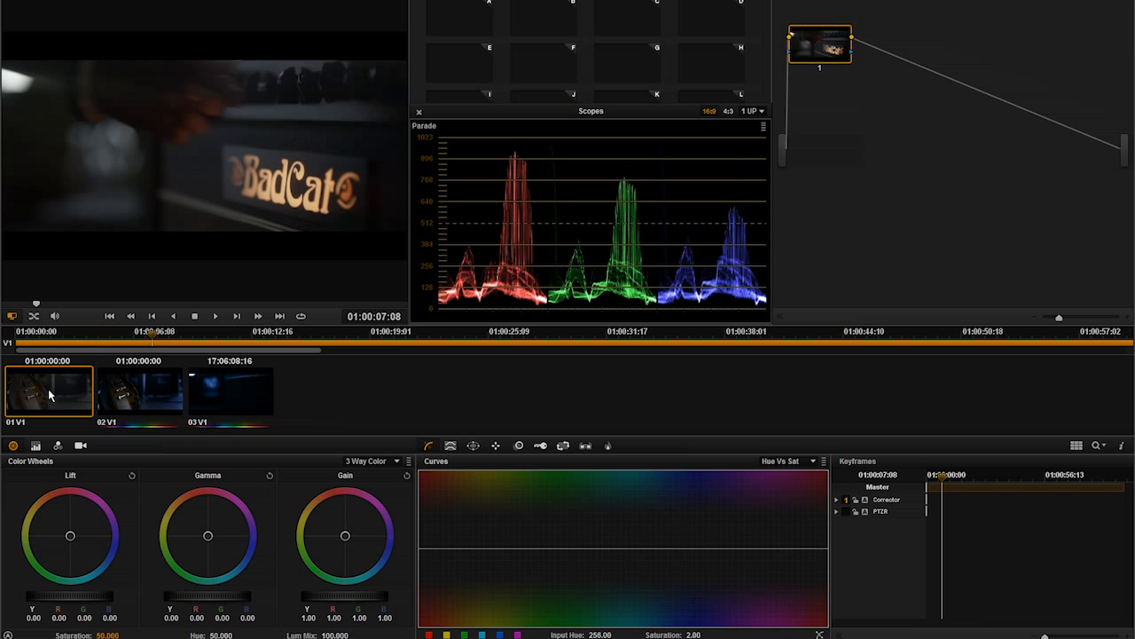
key(ctrl+shift+z)
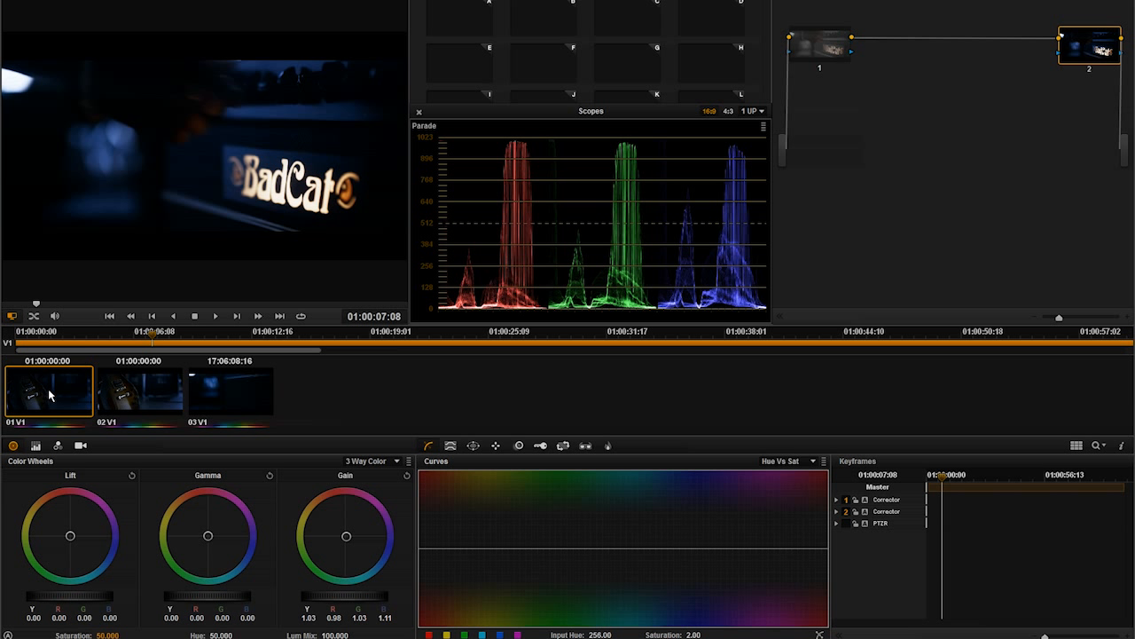
Go to 01:00:07:10 in the second clip and check node 2's SpeedLooks 3D LUT, keeping "3528 - GOLD - ORANGE" selected
click(156, 398)
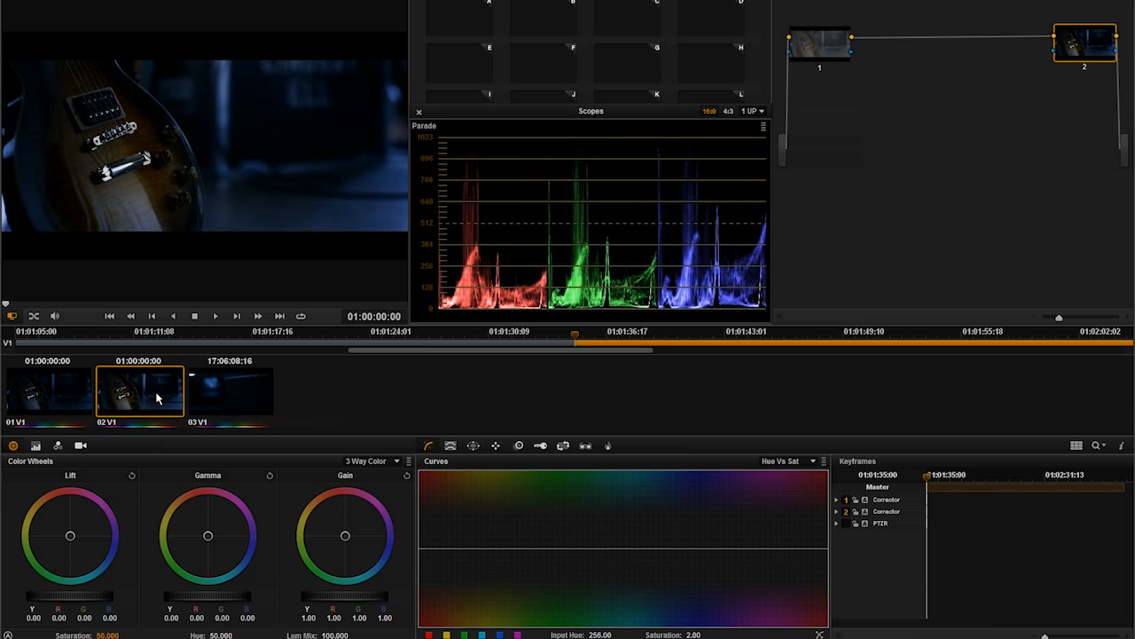
drag(5, 306, 36, 305)
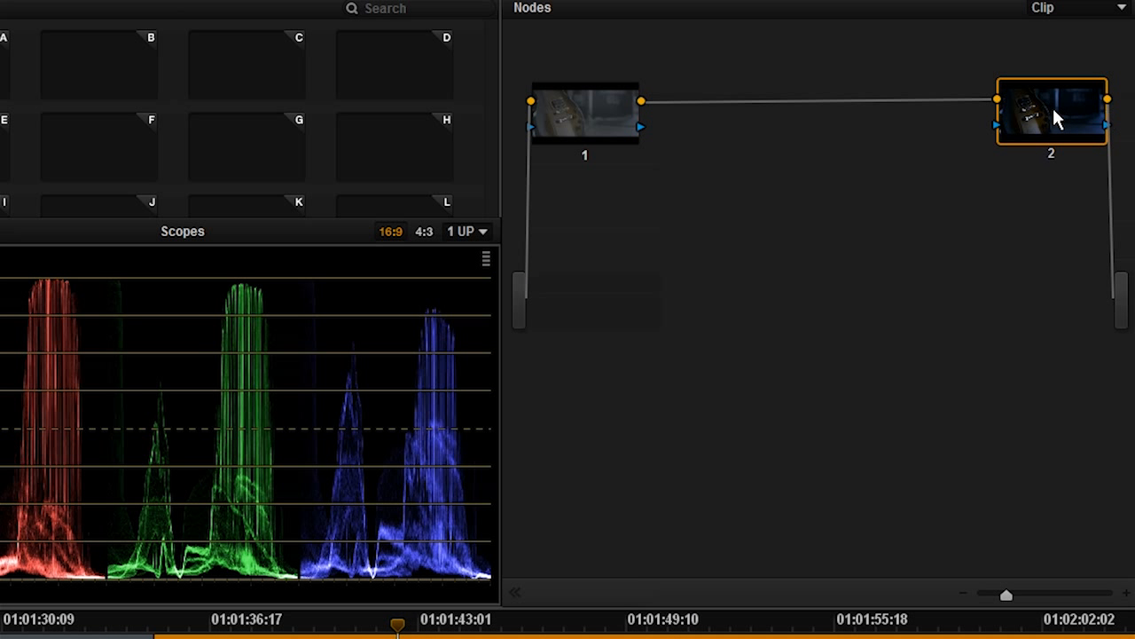
right_click(1084, 47)
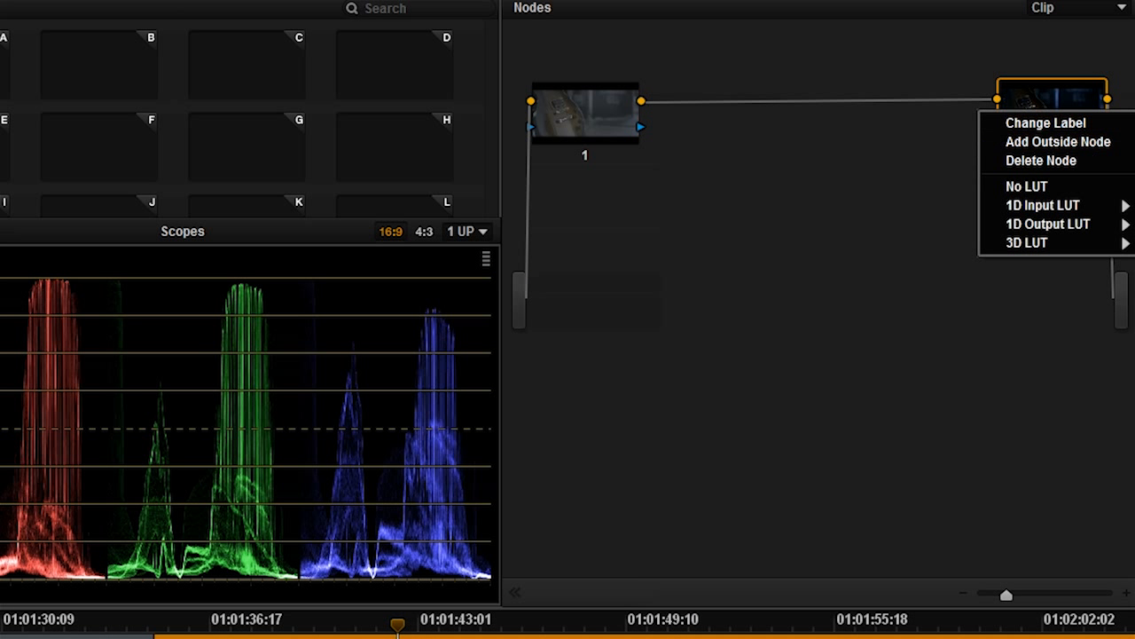
mouse_move(1063, 240)
mouse_move(939, 249)
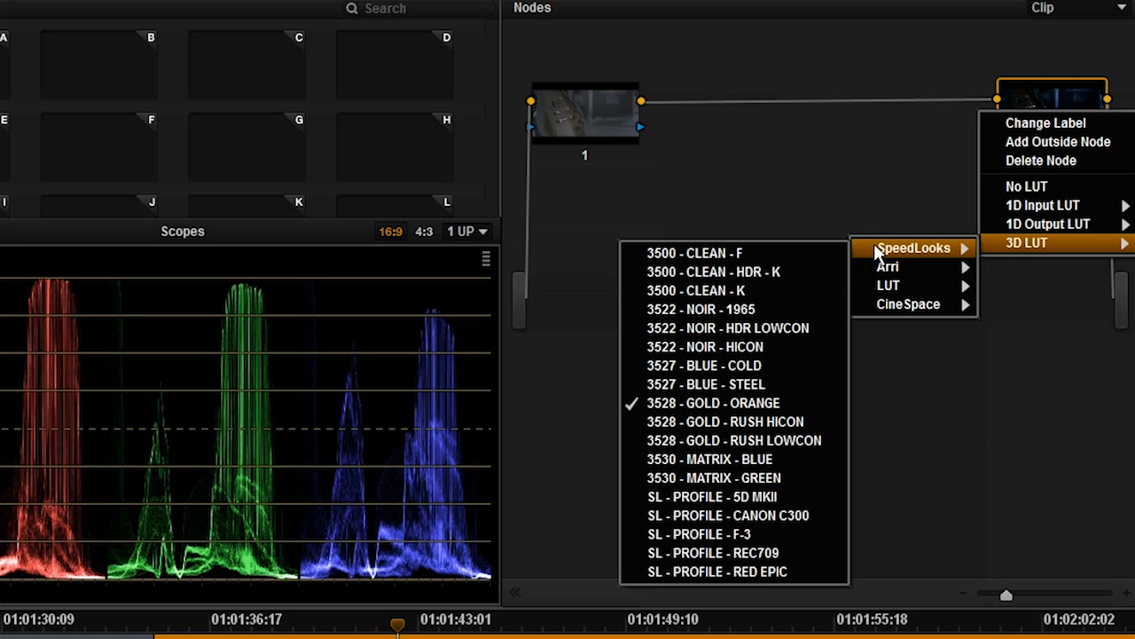
click(708, 404)
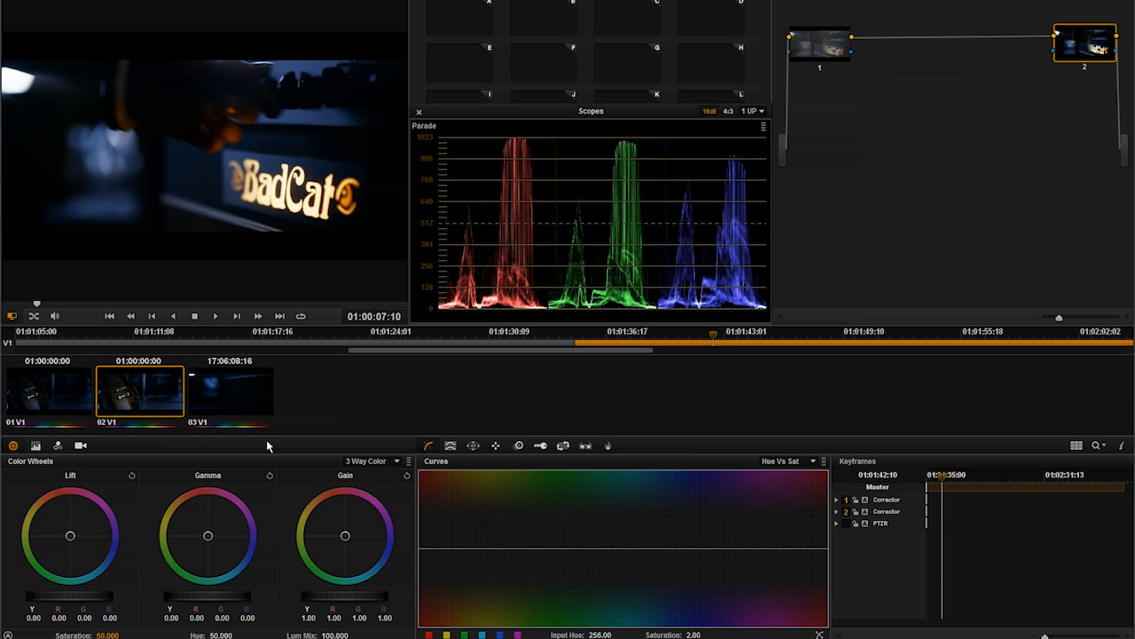
Select the third clip and examine the project's Camera Raw settings for Red, closing them without changes
click(238, 391)
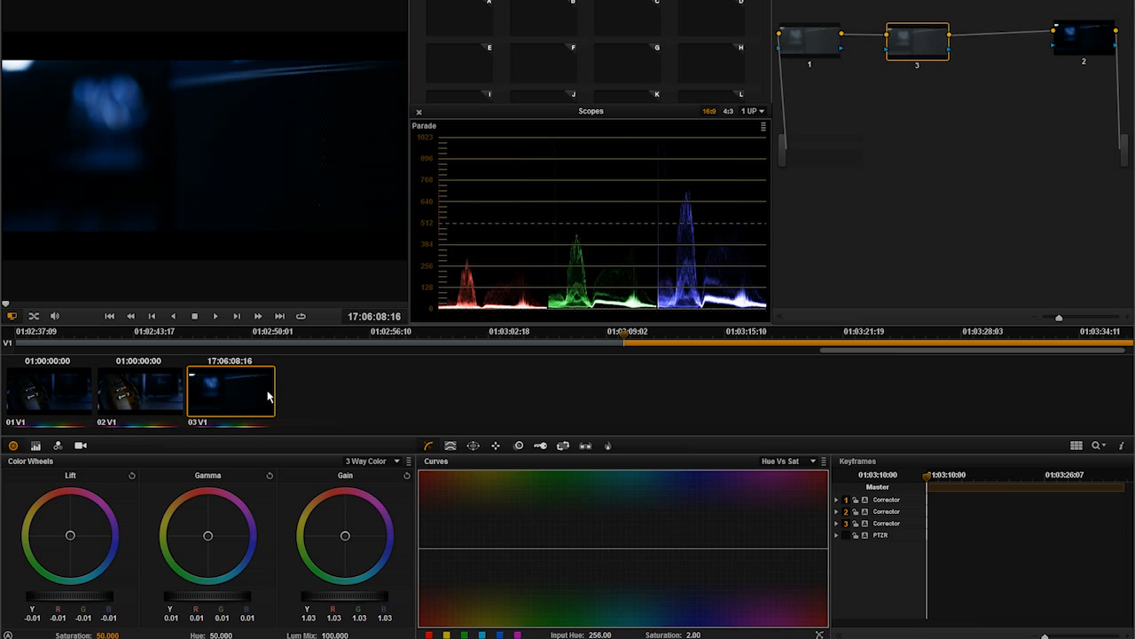
key(shift+9)
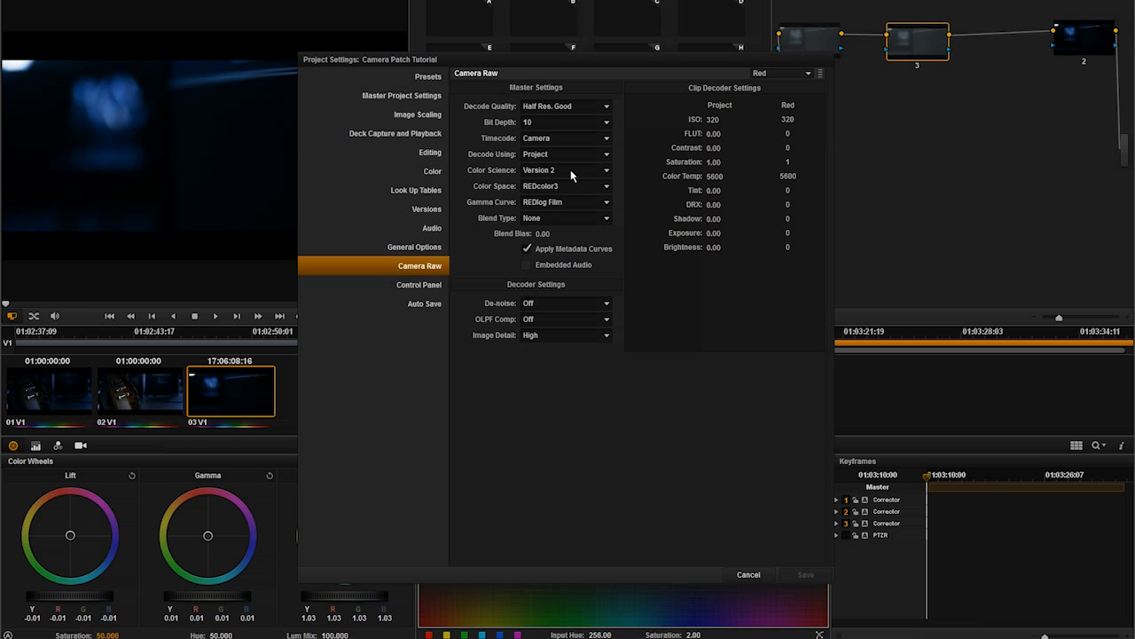
click(749, 578)
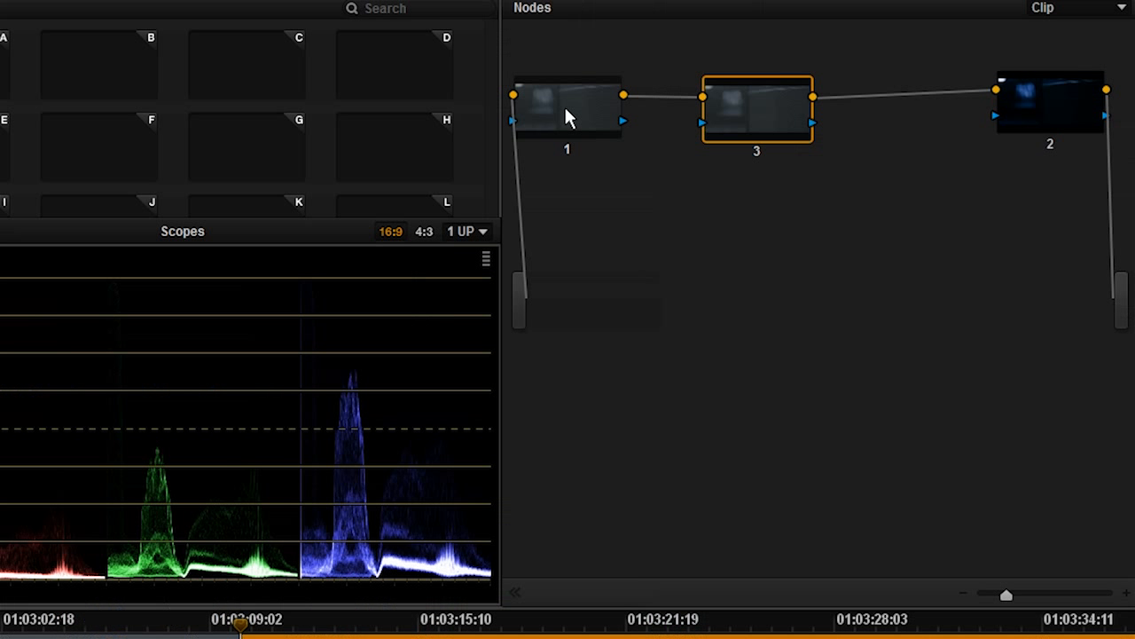
Check the SpeedLooks 3D LUT on node 1 of the third clip, keeping "SL - PROFILE - RED EPIC" selected
right_click(812, 43)
mouse_move(840, 117)
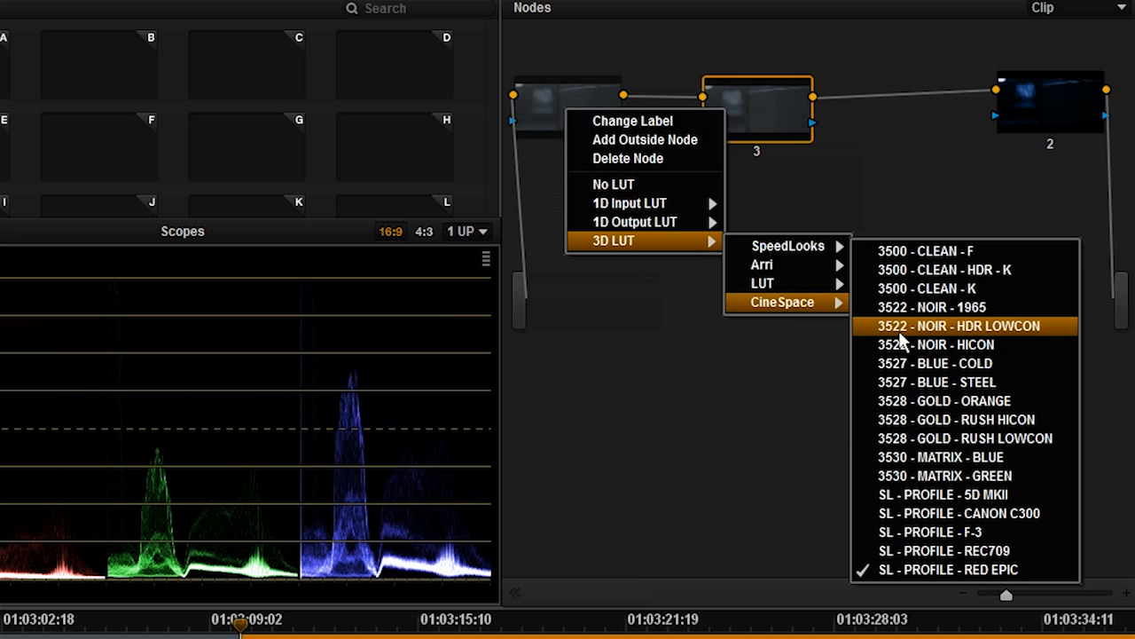
mouse_move(801, 249)
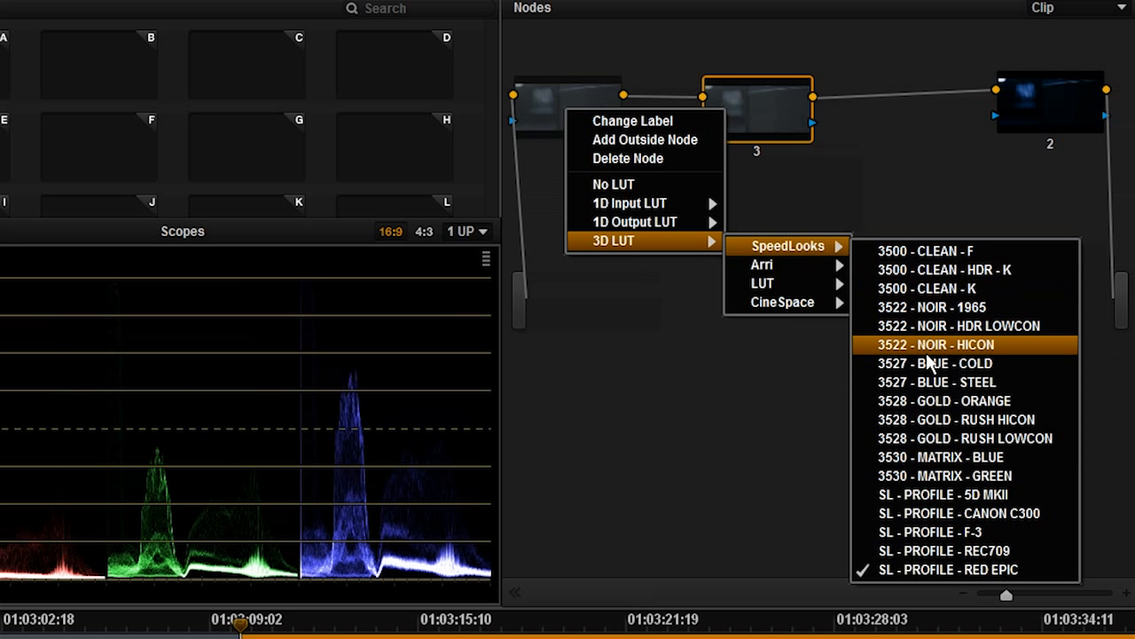
click(1019, 579)
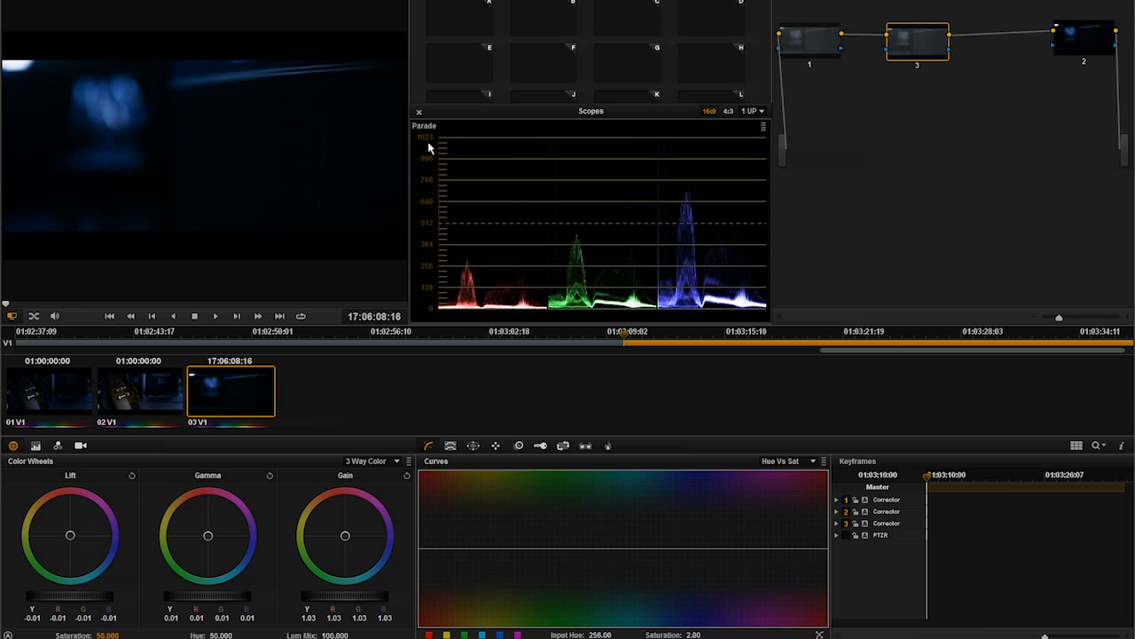
Check the SpeedLooks 3D LUT on node 2 of the third clip, keeping "3528 - GOLD - ORANGE" selected
right_click(1084, 44)
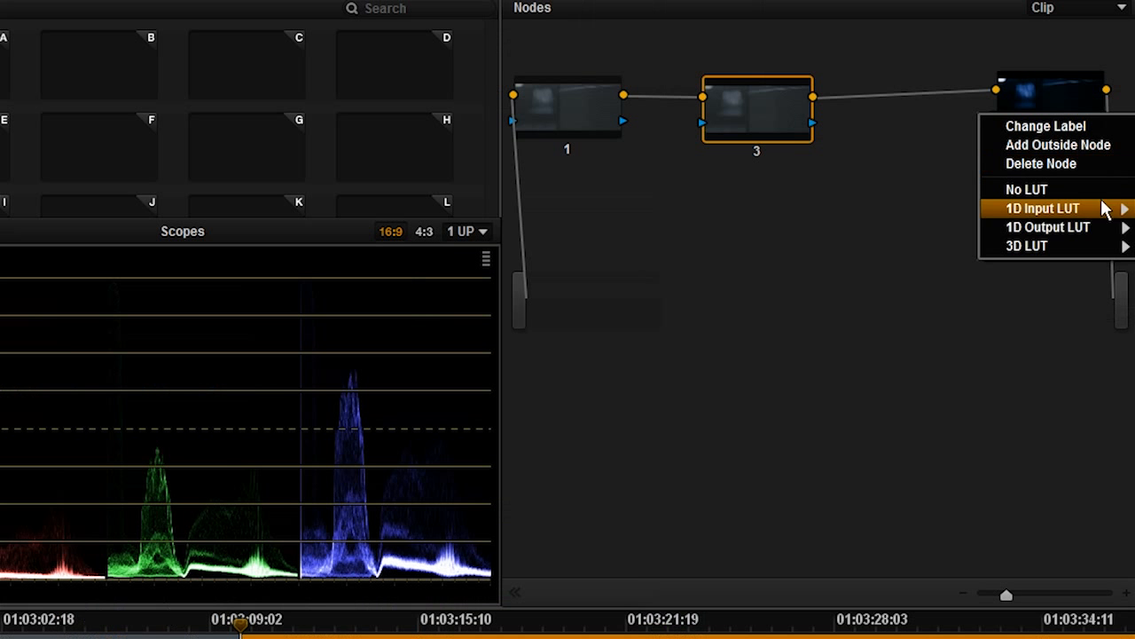
mouse_move(1091, 119)
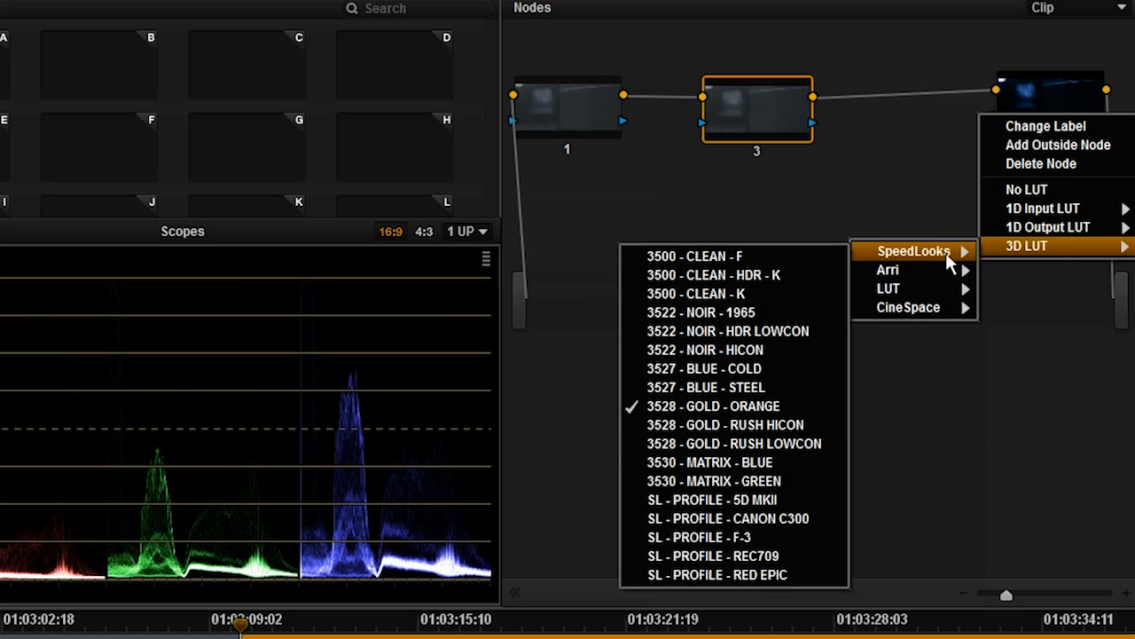
mouse_move(934, 256)
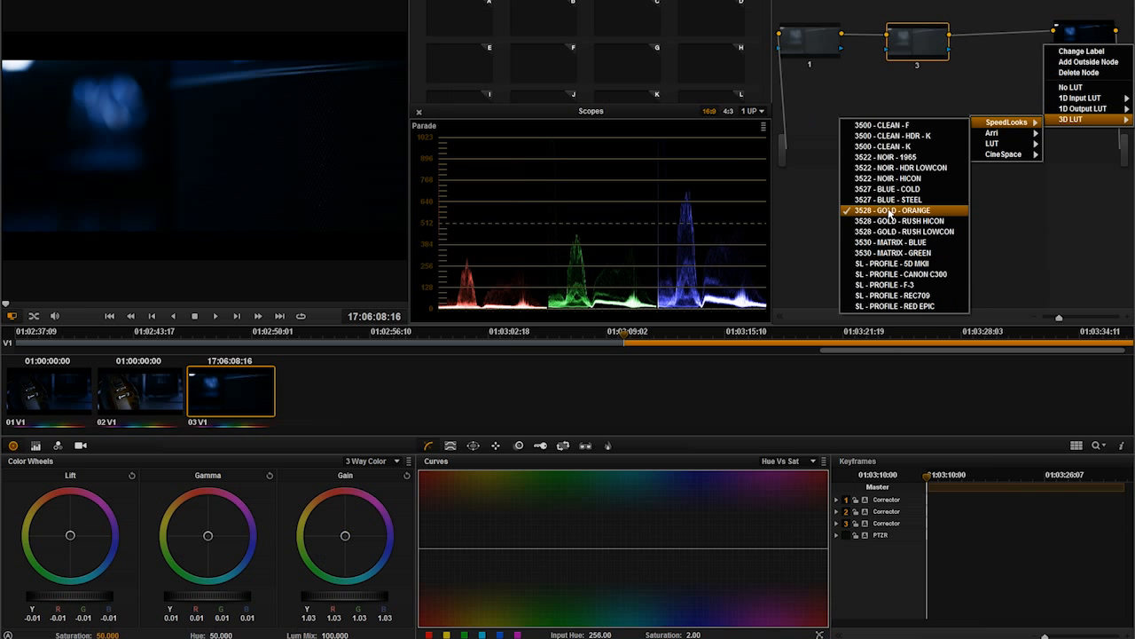
click(890, 213)
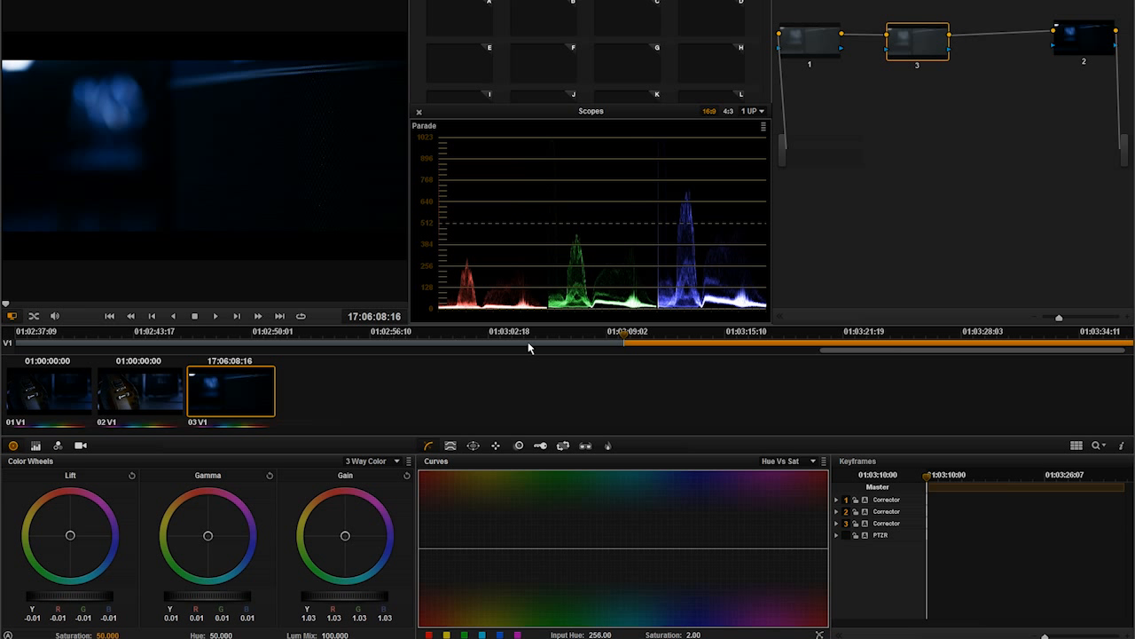
Review the third clip's grade at 17:06:22:00 and back at 17:06:16:10
drag(626, 338, 874, 380)
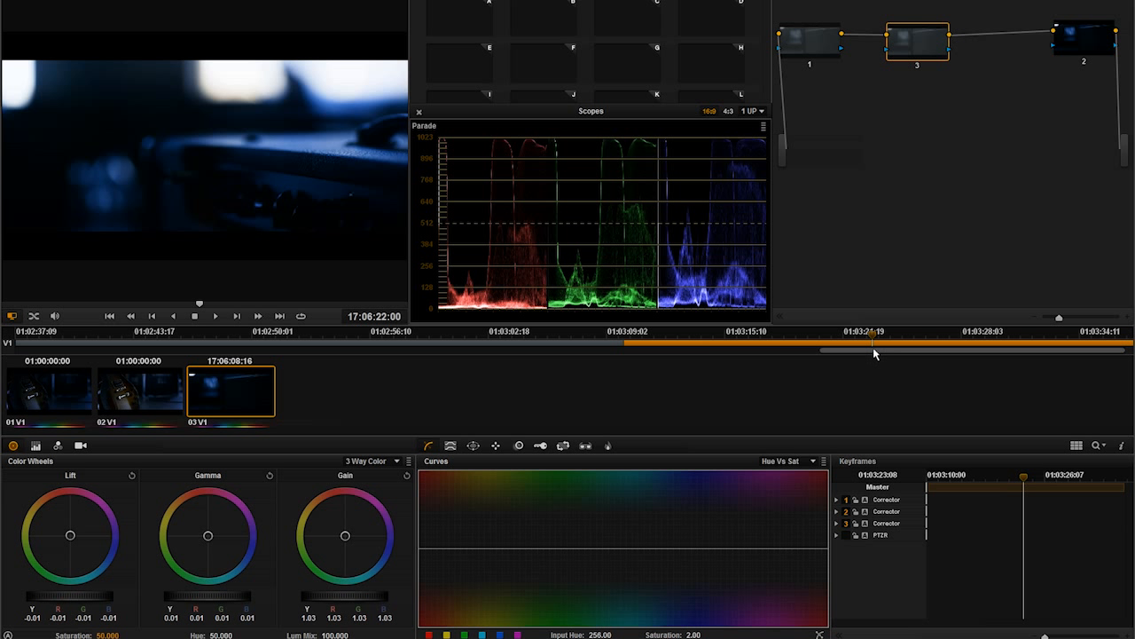
drag(874, 336, 804, 358)
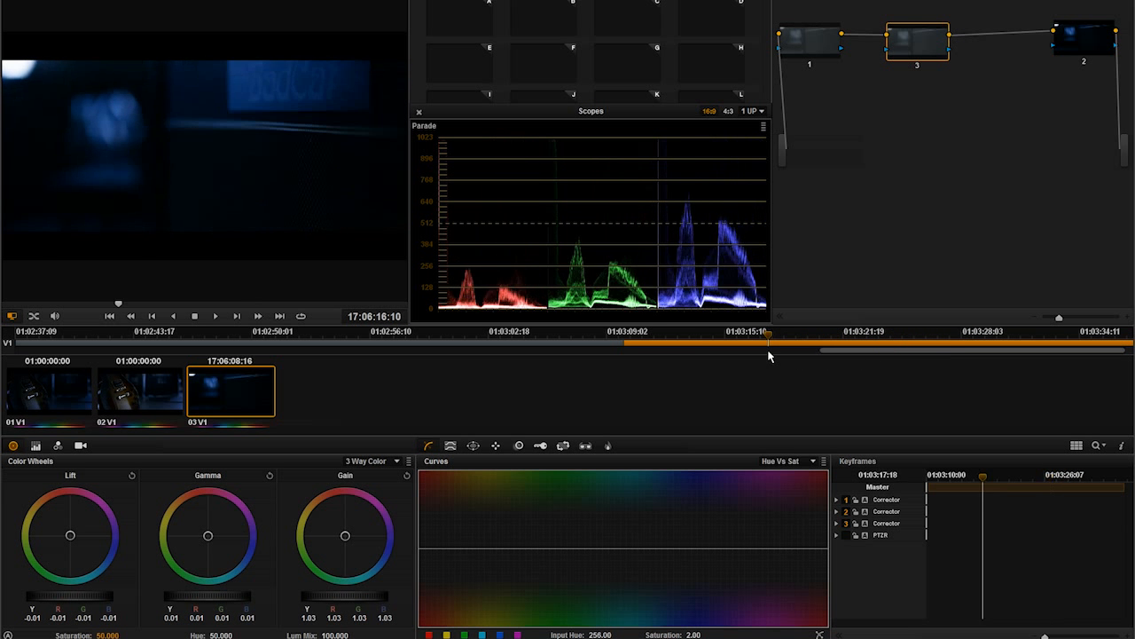